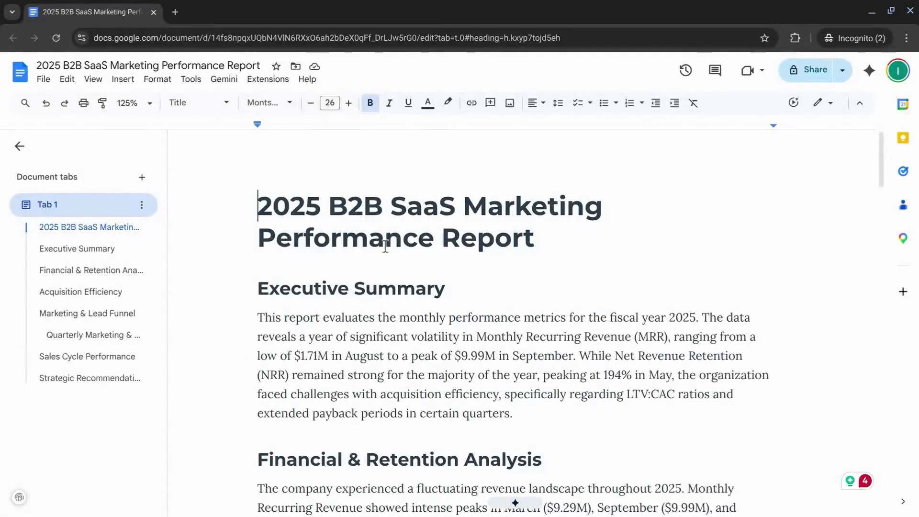
pyautogui.scroll(-15, 386, 247)
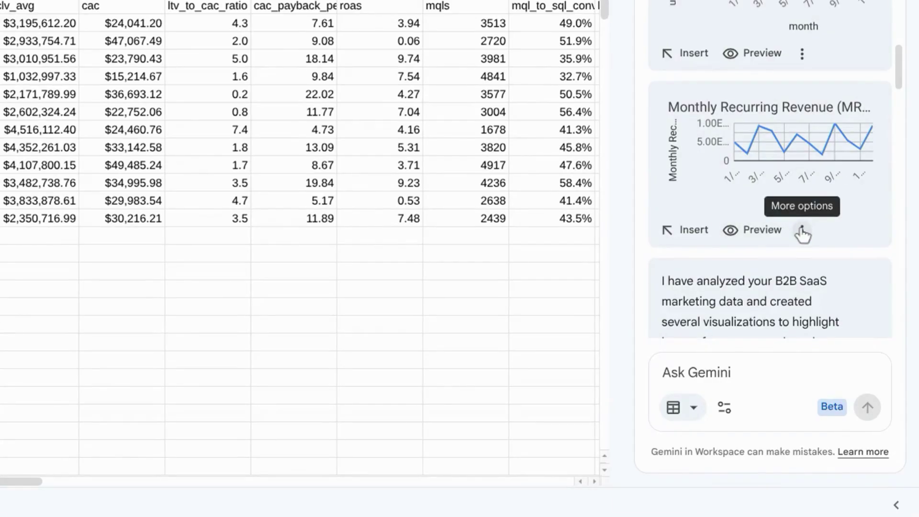
# - Copy Gemini's Monthly Recurring Revenue (MRR) chart and paste it into the Monthly B2B SaaS Marketing sheet at cell A16
pyautogui.click(802, 232)
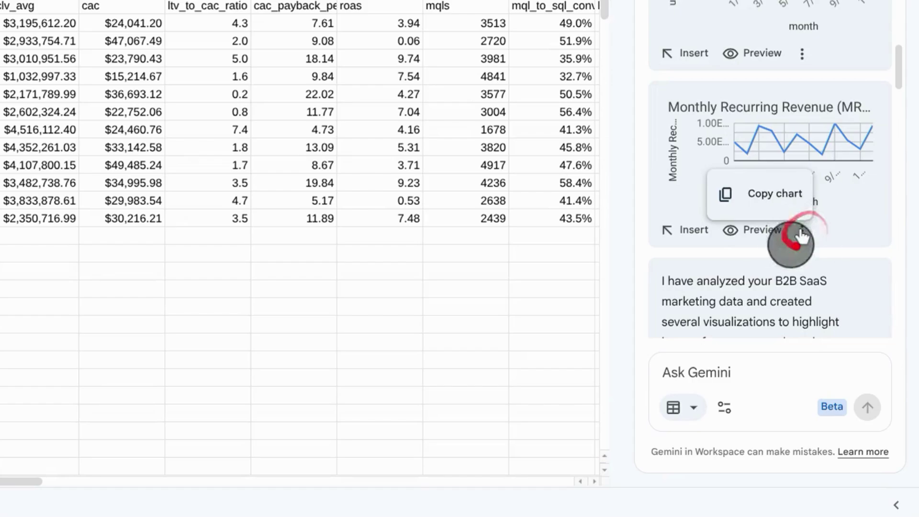
pyautogui.click(750, 193)
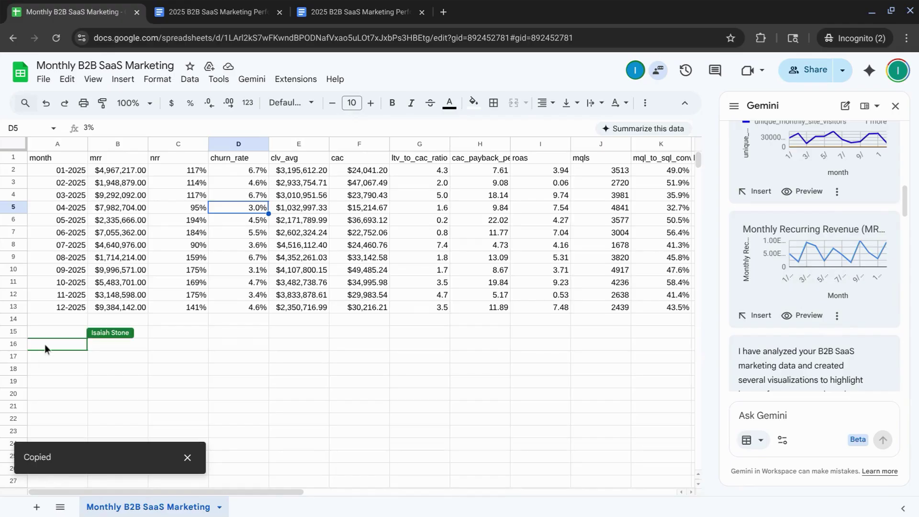
pyautogui.click(44, 344)
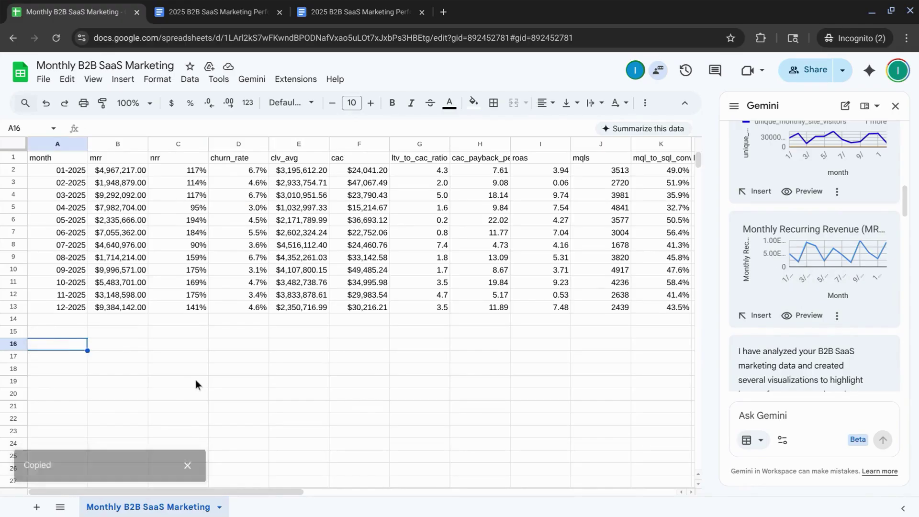
pyautogui.hotkey('ctrl', 'v')
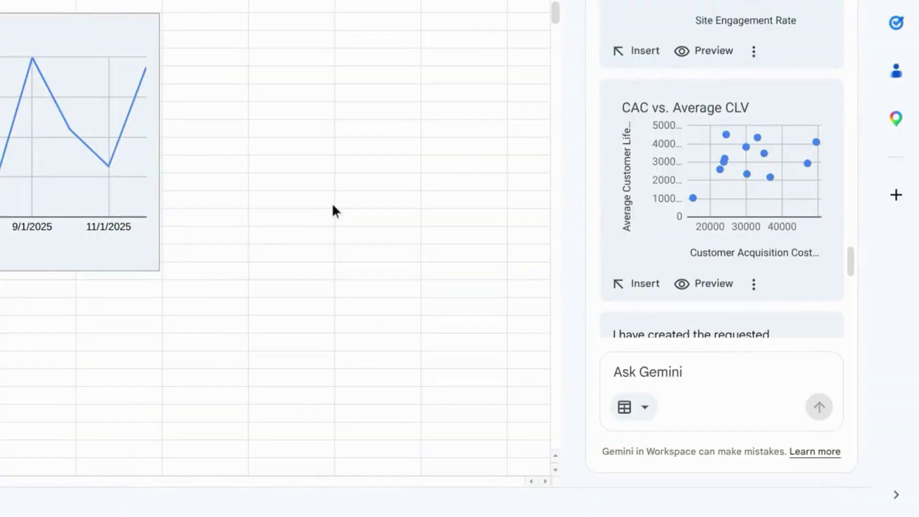
# - Copy the Site Engagement Rate vs. Site Conversion Rate chart from Gemini's response and paste it at cell A31
pyautogui.scroll(3, 705, 208)
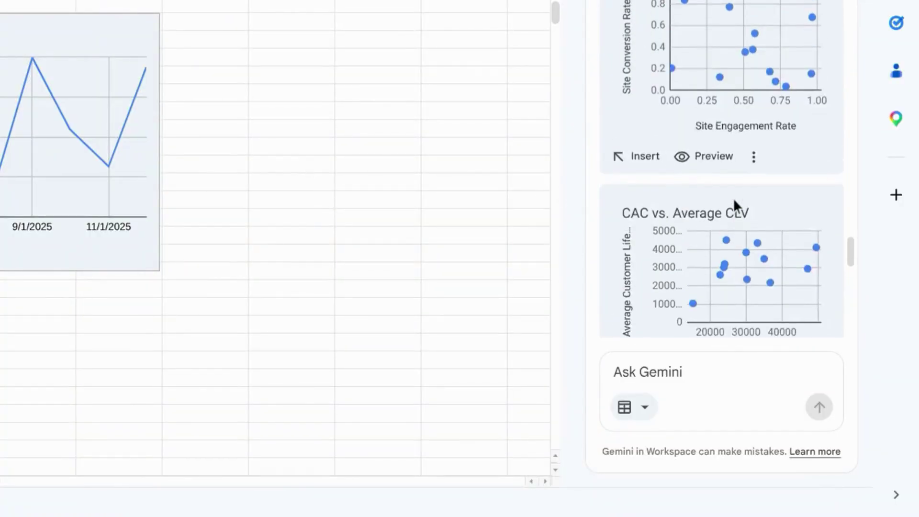
pyautogui.scroll(-3, 734, 197)
pyautogui.scroll(4, 733, 198)
pyautogui.scroll(5, 734, 197)
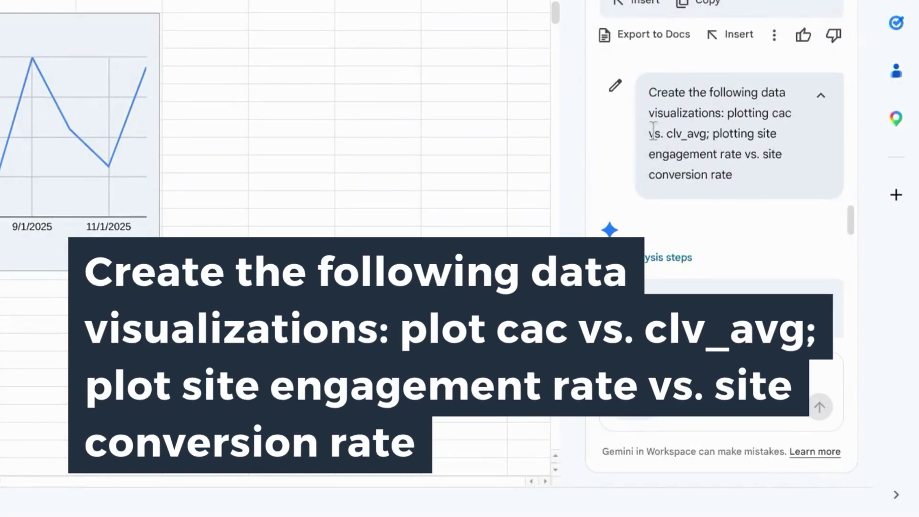
pyautogui.scroll(-1, 687, 153)
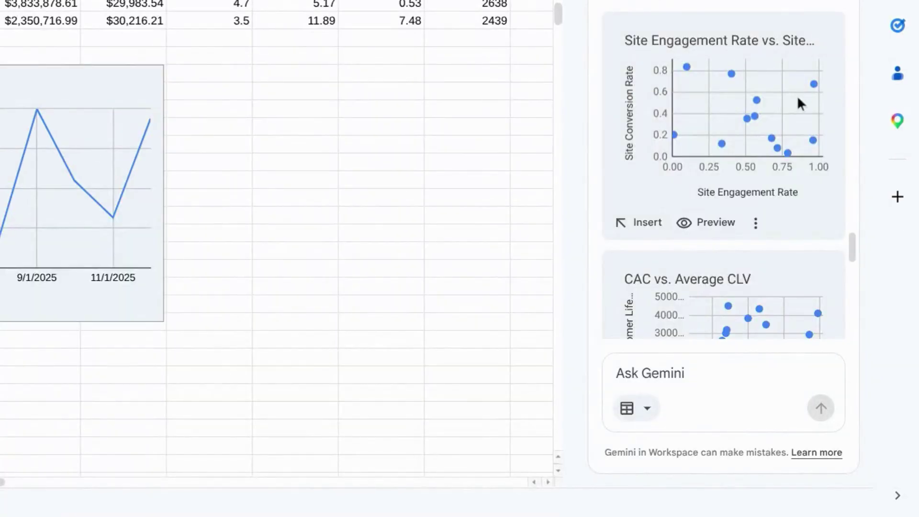
pyautogui.click(756, 223)
pyautogui.click(718, 206)
pyautogui.click(59, 392)
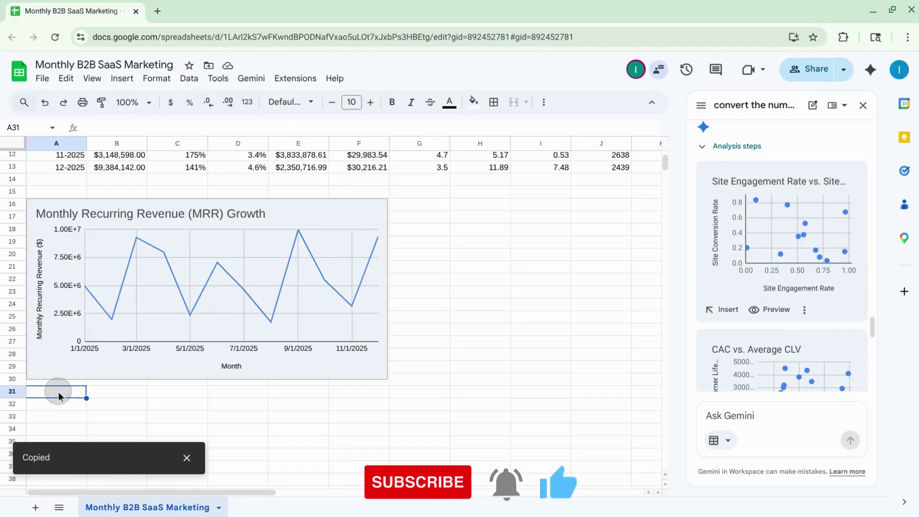
pyautogui.hotkey('ctrl', 'v')
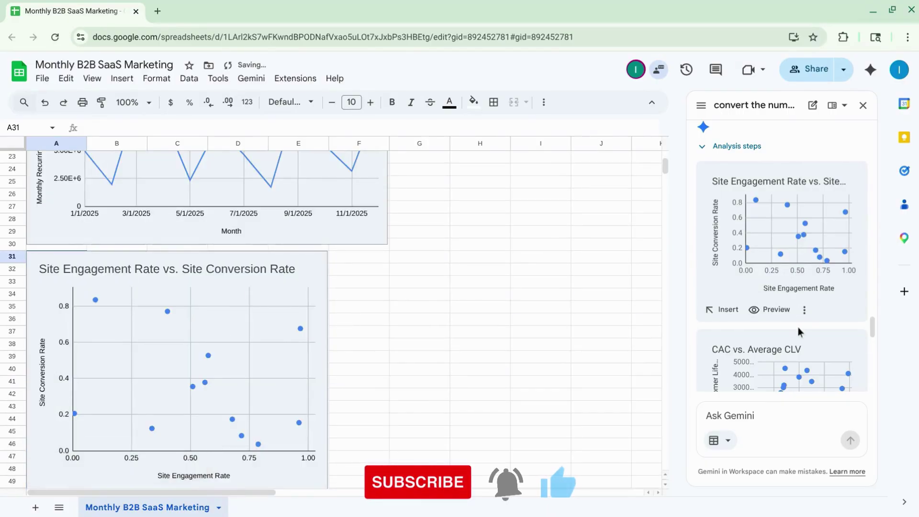
# - Copy Gemini's CAC vs. Average CLV scatter chart and paste it beside the site engagement chart at cell F31
pyautogui.scroll(-3, 797, 326)
pyautogui.click(805, 335)
pyautogui.click(772, 311)
pyautogui.click(361, 257)
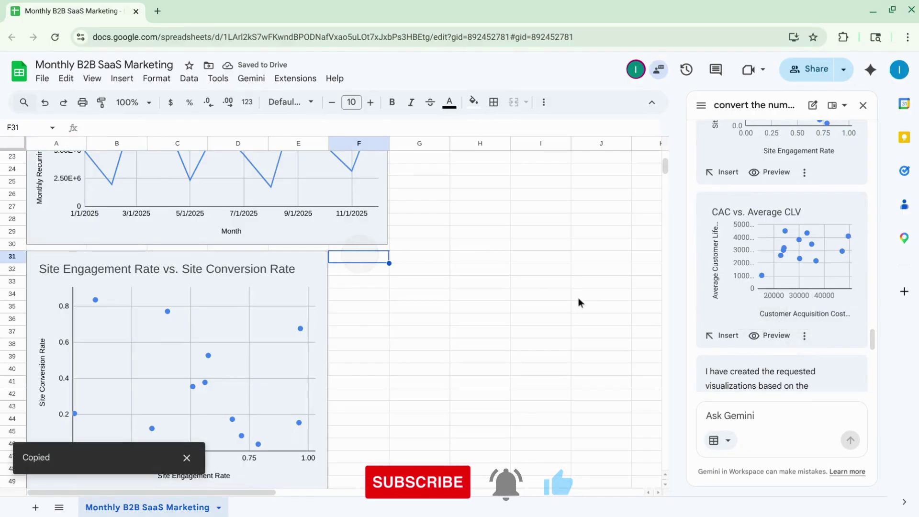
pyautogui.hotkey('ctrl', 'v')
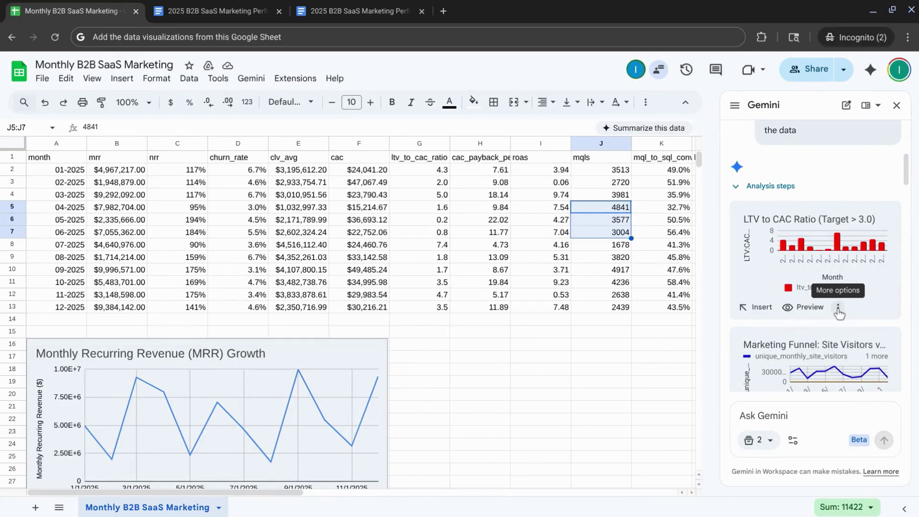
# - Copy Gemini's LTV to CAC Ratio (Target > 3.0) chart and paste it below the scatter charts at cell A51
pyautogui.click(838, 308)
pyautogui.click(794, 286)
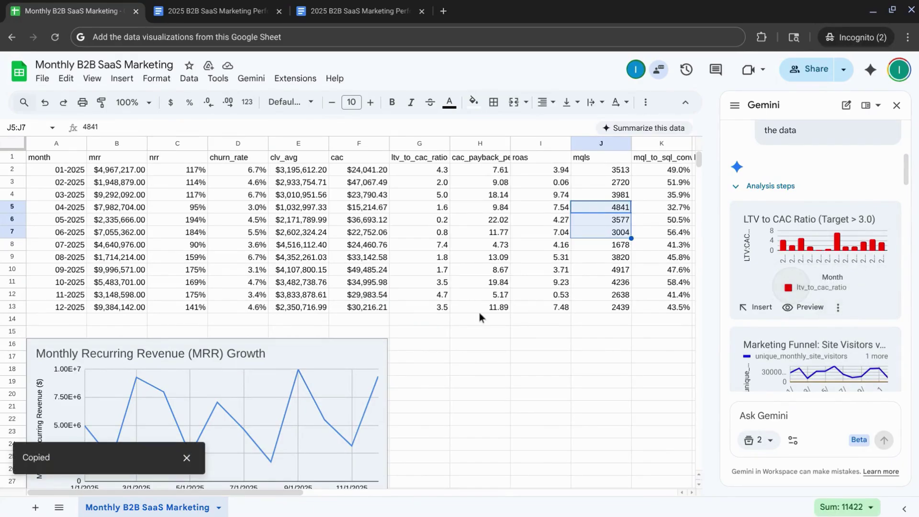
pyautogui.scroll(-10, 479, 314)
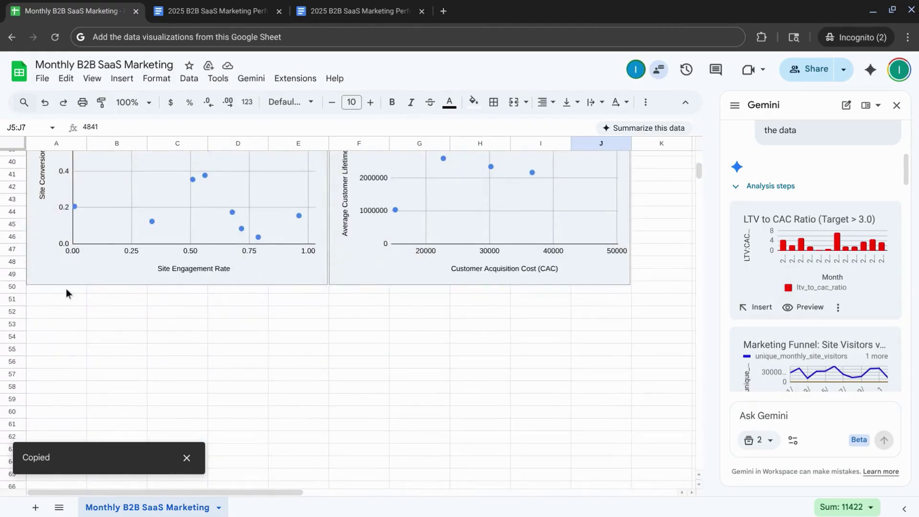
pyautogui.click(65, 297)
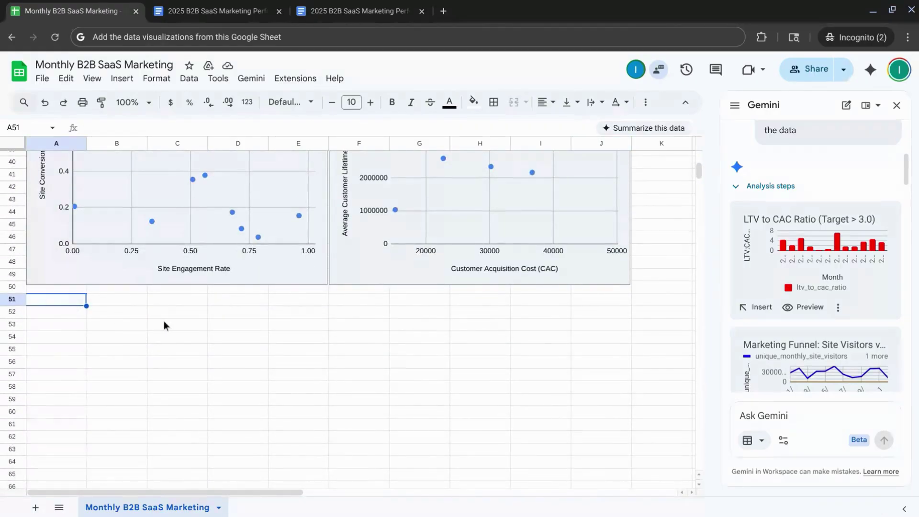
pyautogui.hotkey('ctrl', 'v')
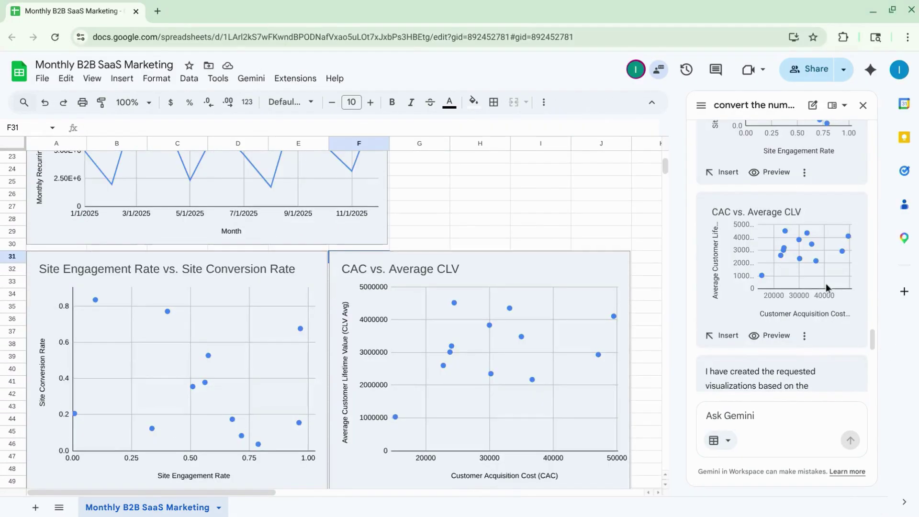
# - Review the earlier Gemini prompt "Create data visualizations for this data" and the charts and written insights in its response
pyautogui.scroll(10, 826, 283)
pyautogui.scroll(10, 827, 287)
pyautogui.scroll(10, 827, 288)
pyautogui.scroll(10, 826, 287)
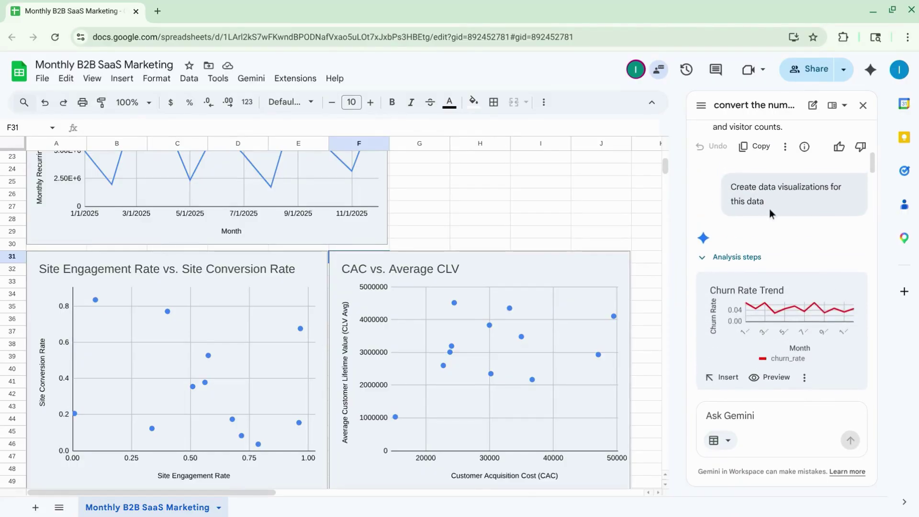
pyautogui.moveTo(765, 200); pyautogui.dragTo(731, 186)
pyautogui.click(741, 200)
pyautogui.scroll(-15, 741, 200)
pyautogui.scroll(-3, 742, 200)
pyautogui.scroll(-8, 441, 270)
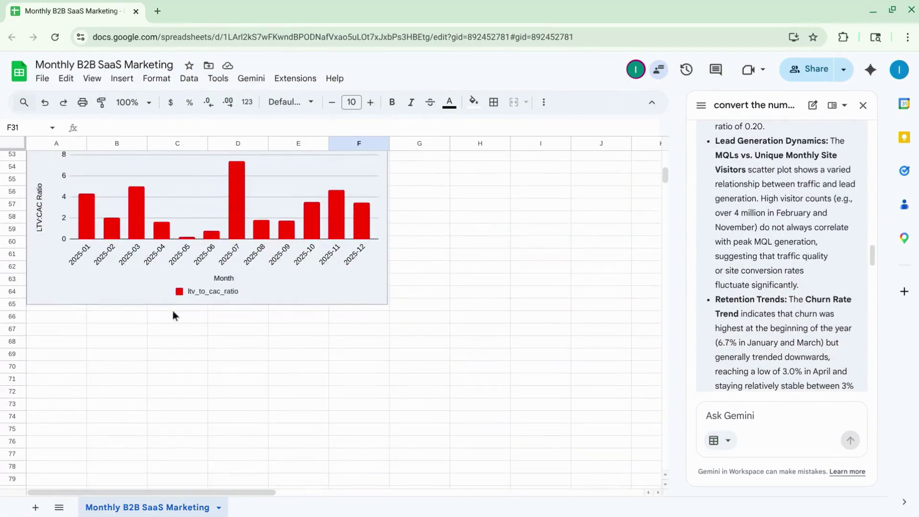
# - Insert Gemini's written Key Insights and Summary of Visualizations into the sheet at cell A66 and read through the inserted text
pyautogui.click(54, 320)
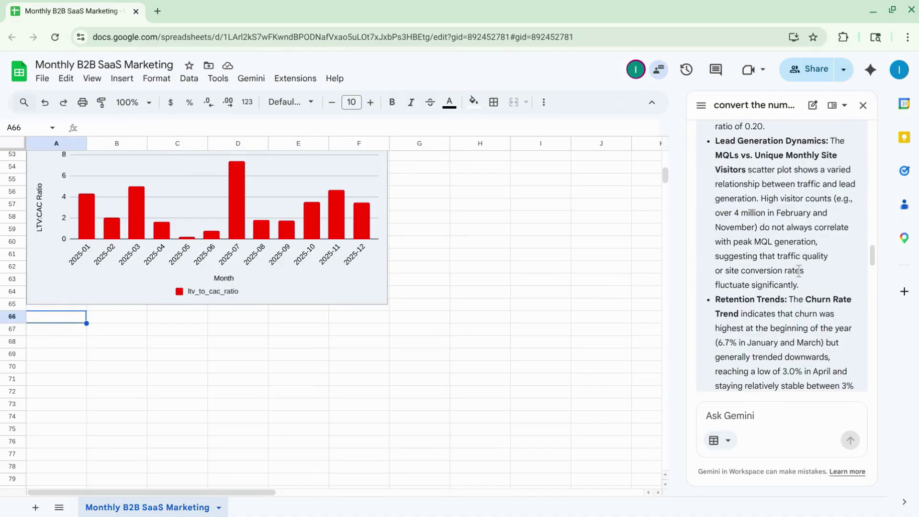
pyautogui.scroll(-5, 799, 271)
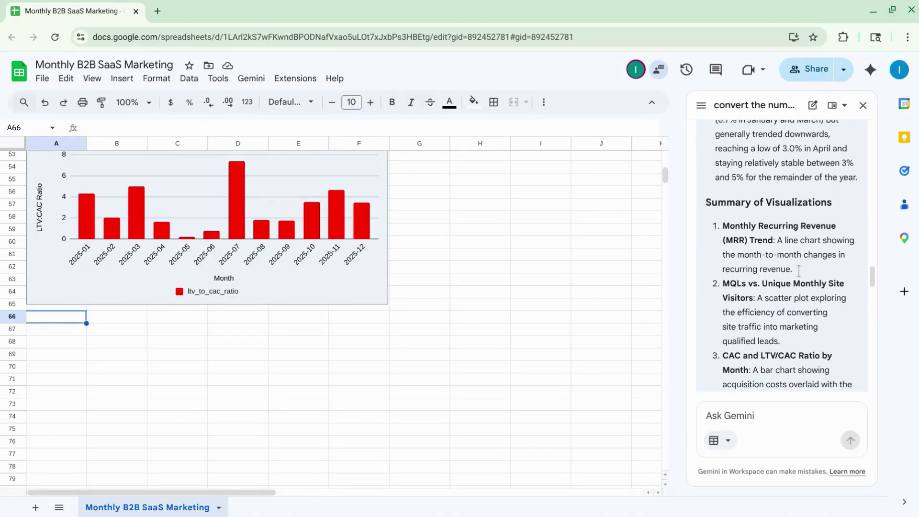
pyautogui.scroll(-5, 748, 196)
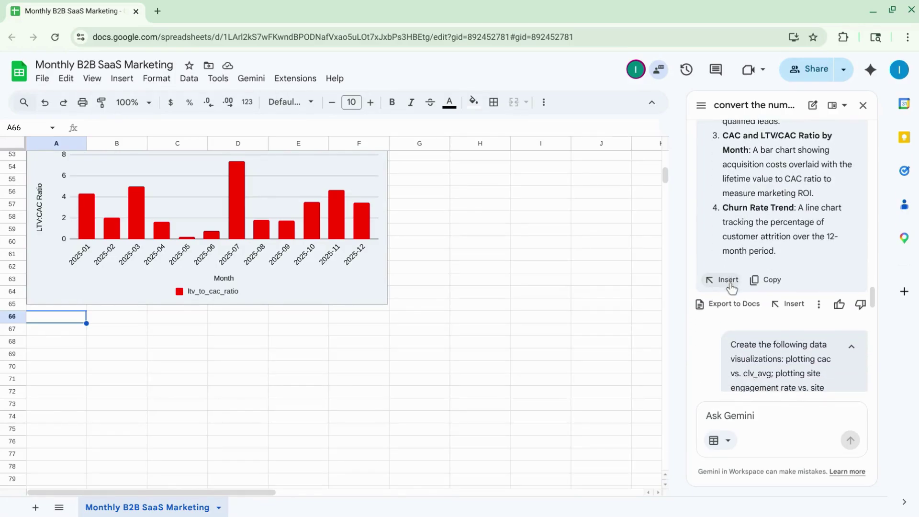
pyautogui.click(728, 280)
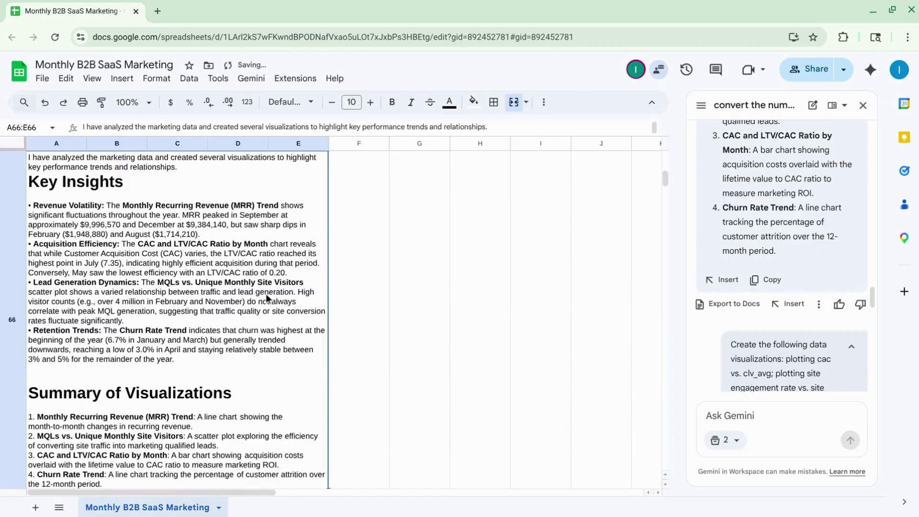
pyautogui.scroll(3, 267, 298)
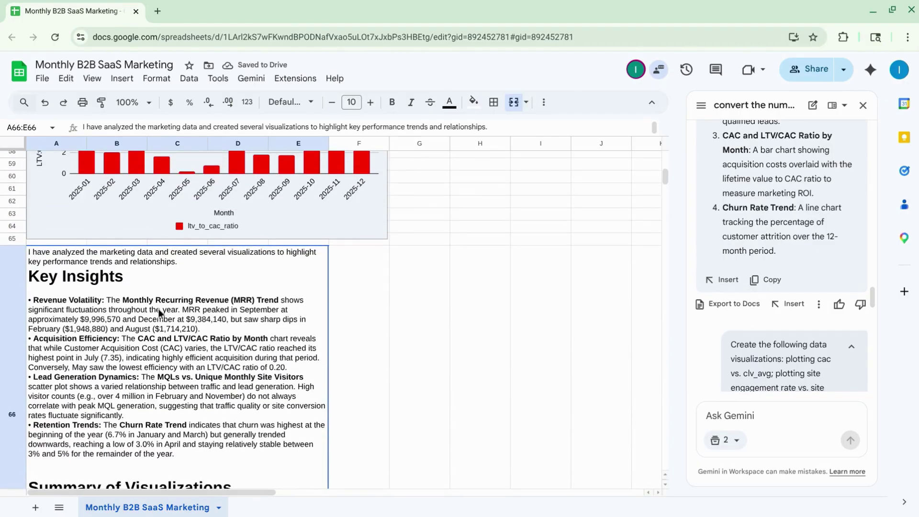
pyautogui.scroll(-2, 159, 313)
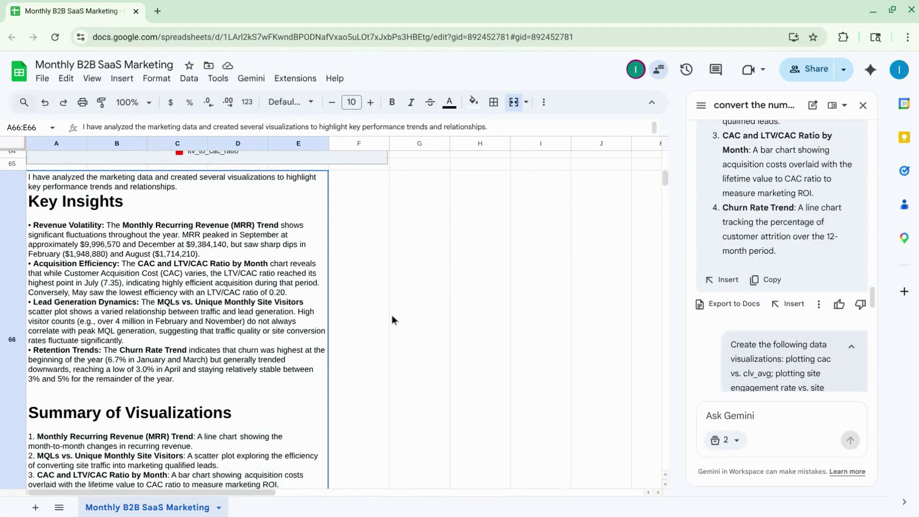
pyautogui.scroll(-3, 245, 341)
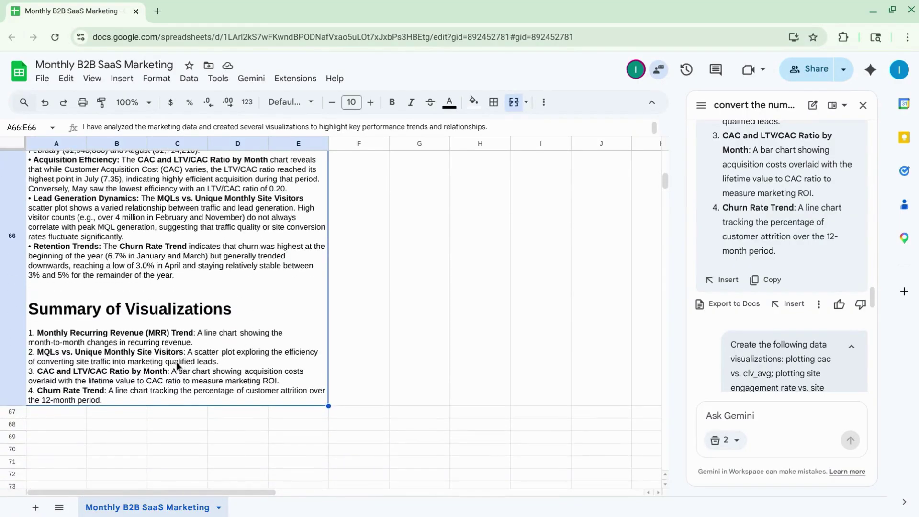
pyautogui.scroll(2, 177, 361)
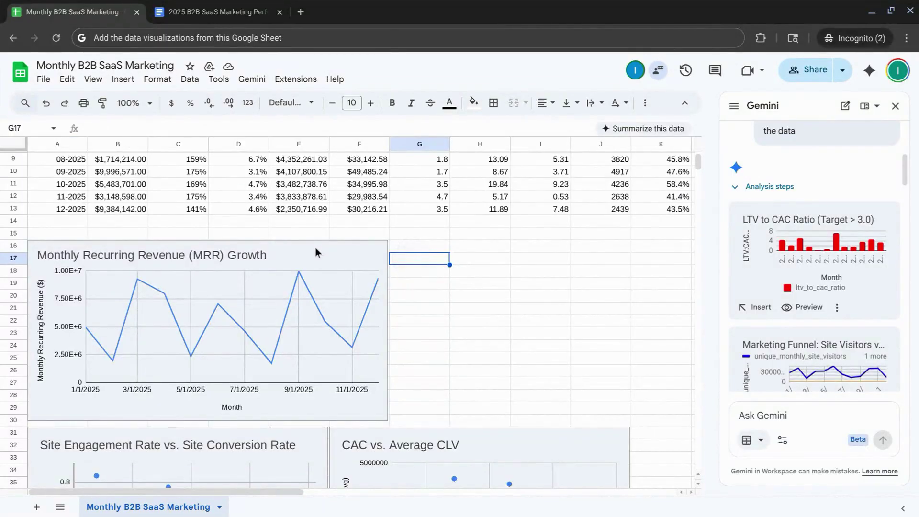
# - Select the Monthly Recurring Revenue (MRR) Growth chart in the sheet and open its options
pyautogui.click(316, 250)
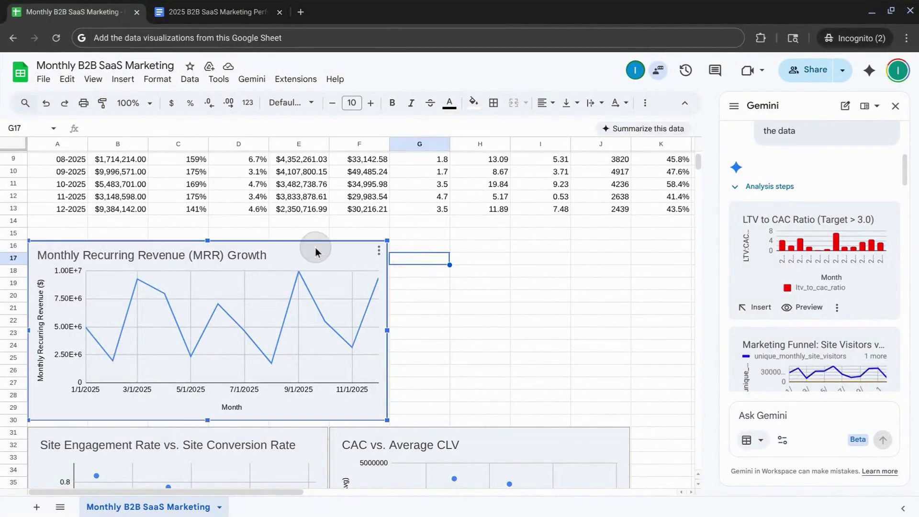
pyautogui.click(379, 251)
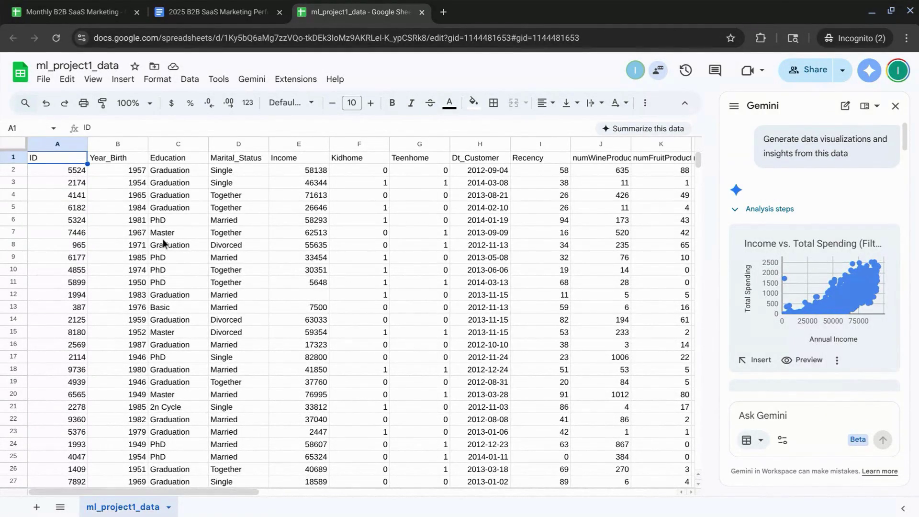
# - Examine the extent of the ml_project1_data dataset, from its first to last row and across its columns
pyautogui.click(54, 338)
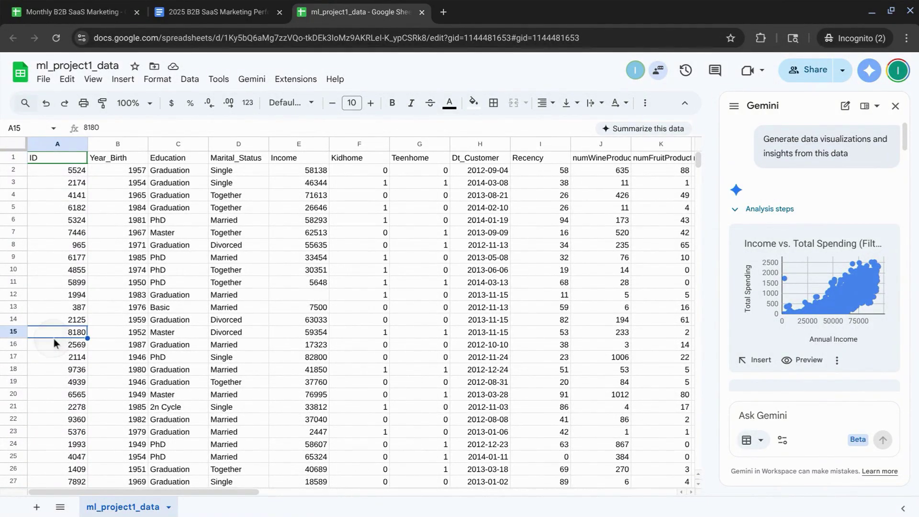
pyautogui.hotkey('ctrl', 'Down')
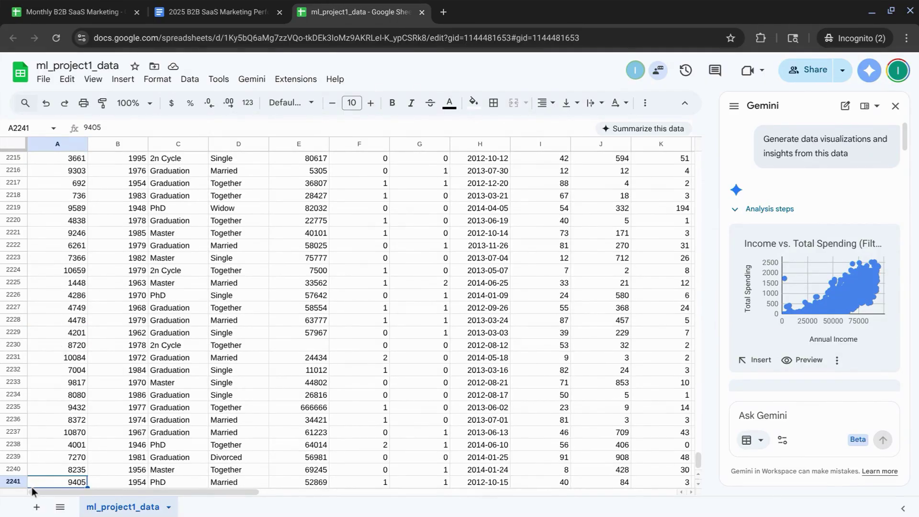
pyautogui.scroll(20, 104, 369)
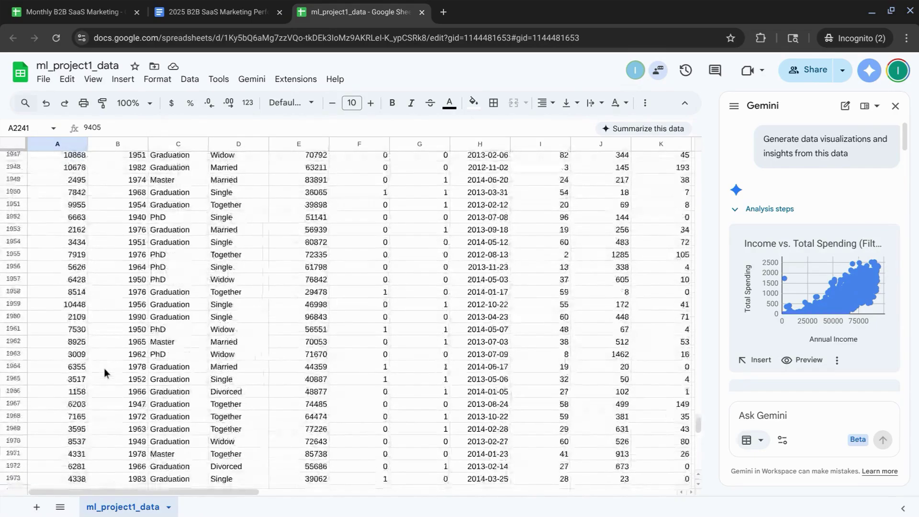
pyautogui.hotkey('ctrl', 'Up')
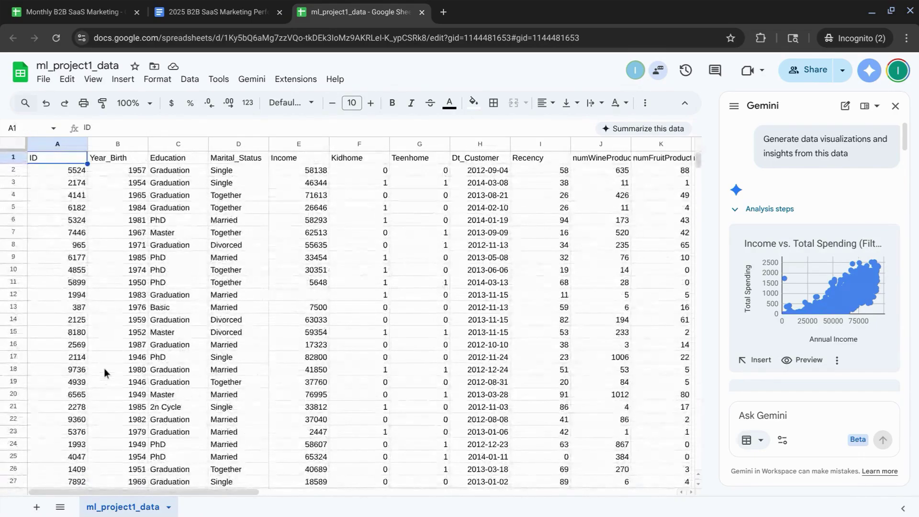
pyautogui.hscroll(5, 256, 298)
pyautogui.hscroll(10, 257, 297)
pyautogui.hscroll(8, 257, 297)
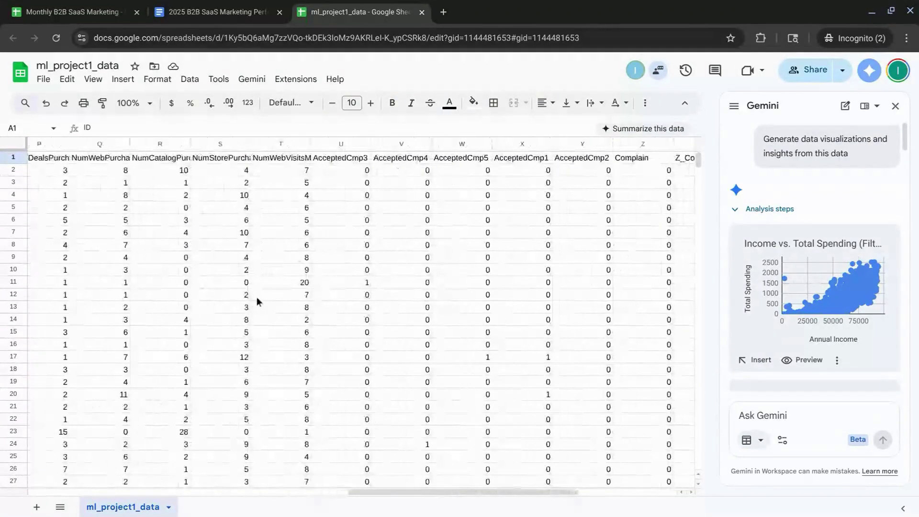
# - Look through the charts Gemini generated for the customer data and preview the Customer Age Distribution chart
pyautogui.scroll(-2, 848, 275)
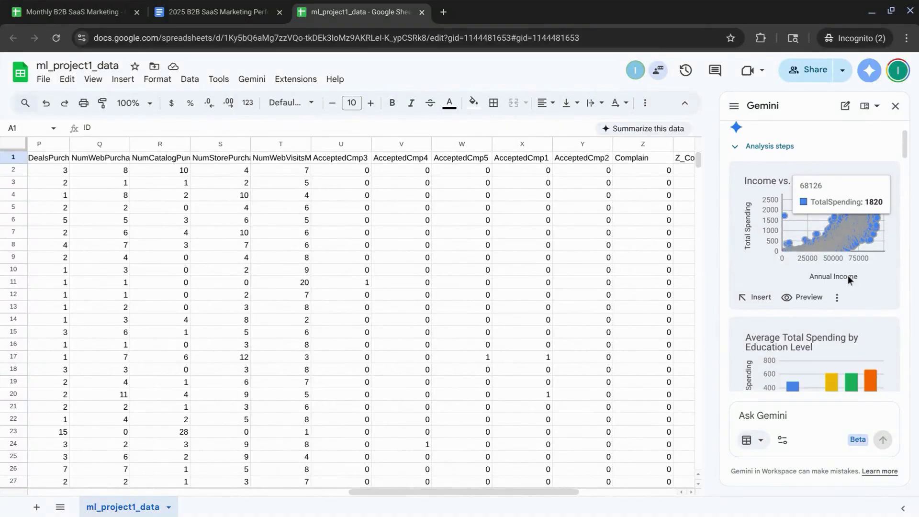
pyautogui.scroll(-3, 831, 323)
pyautogui.scroll(-1, 831, 323)
pyautogui.scroll(-1, 831, 323)
pyautogui.scroll(-2, 831, 323)
pyautogui.click(798, 298)
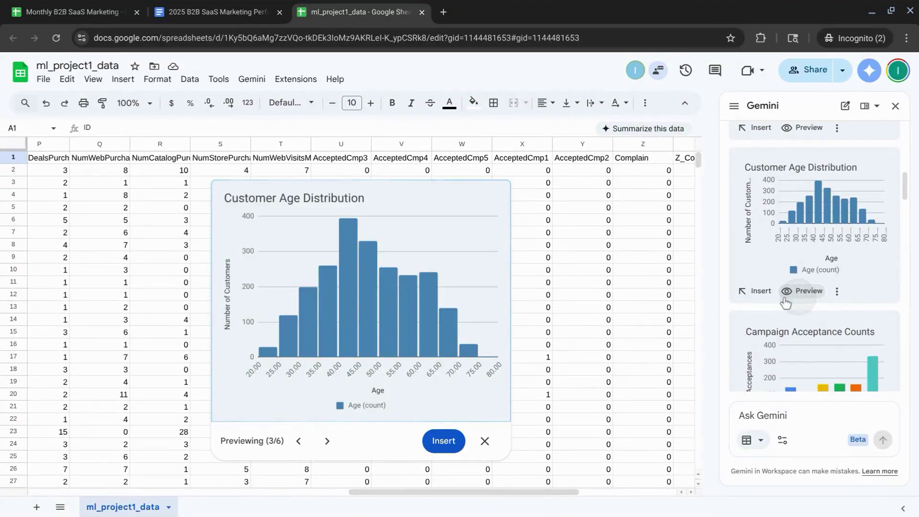
# - Preview the Campaign Acceptance Counts, Income vs. Total Spending (Filtered Outliers) and Average Total Spending by Education Level charts
pyautogui.click(326, 442)
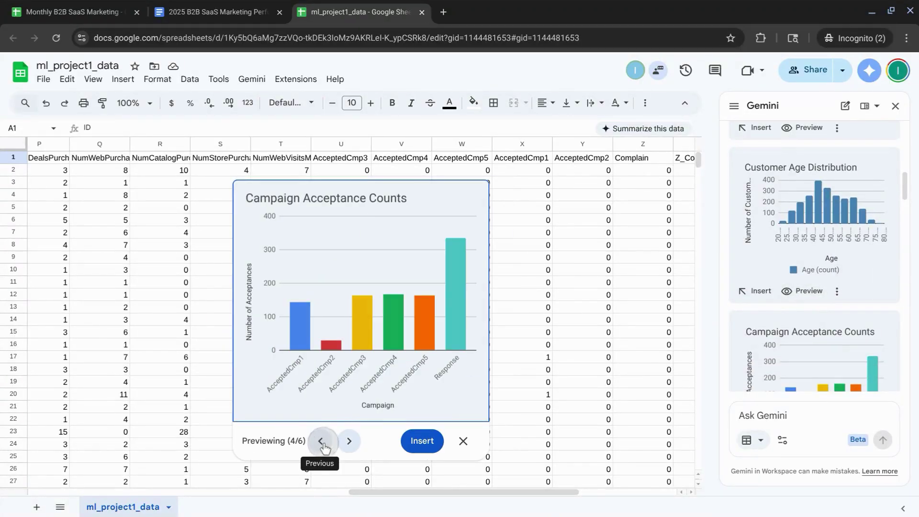
pyautogui.moveTo(309, 352)
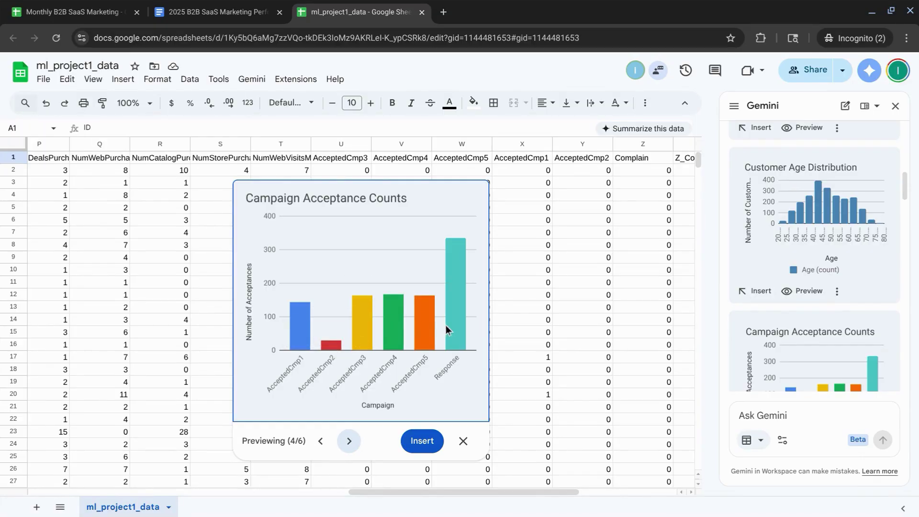
pyautogui.moveTo(358, 337)
pyautogui.moveTo(426, 328)
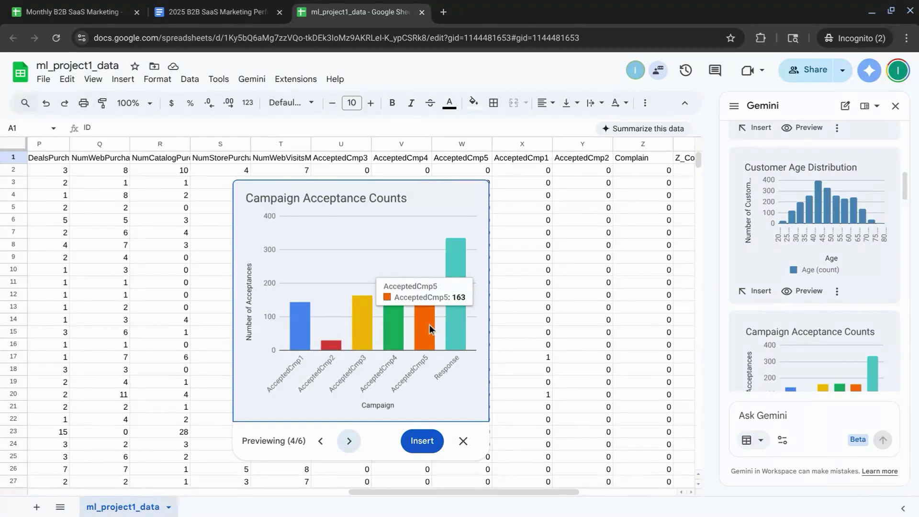
pyautogui.click(349, 441)
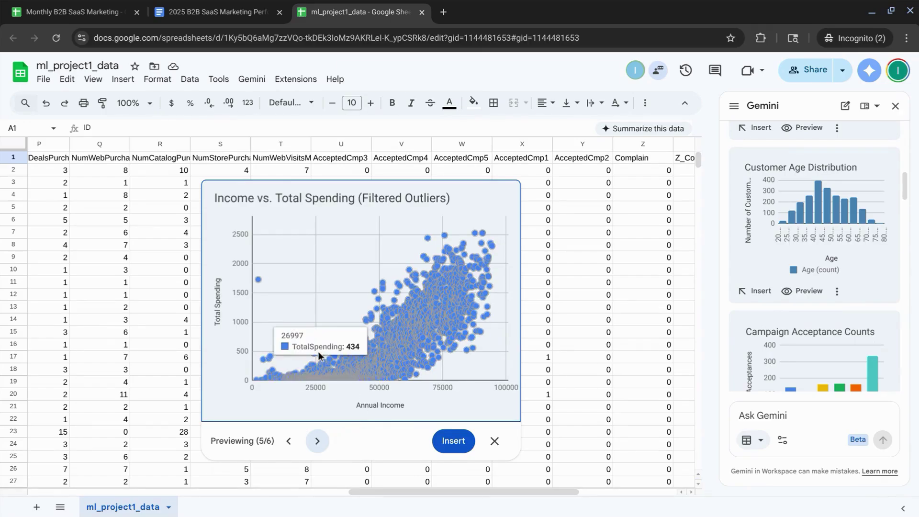
pyautogui.click(316, 441)
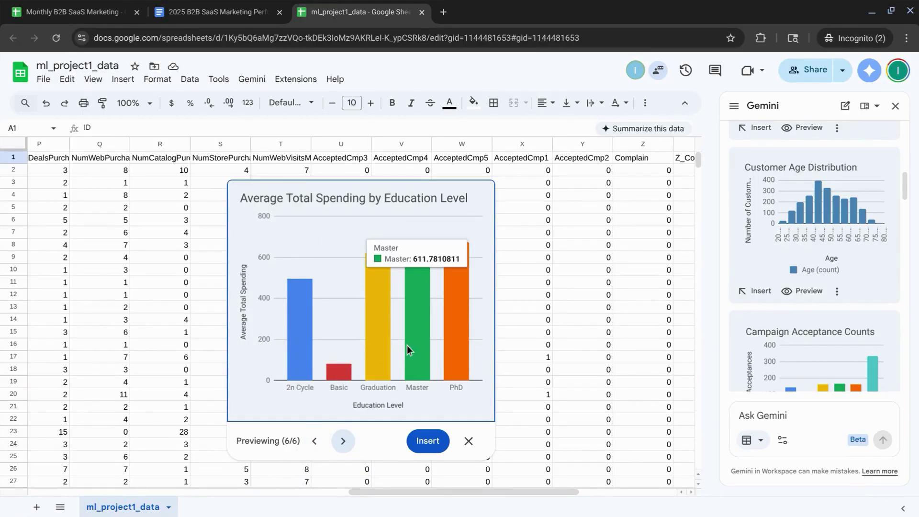
# - Ask Gemini the suggested question "What is the average total spending?" and read through its answer
pyautogui.scroll(-10, 806, 331)
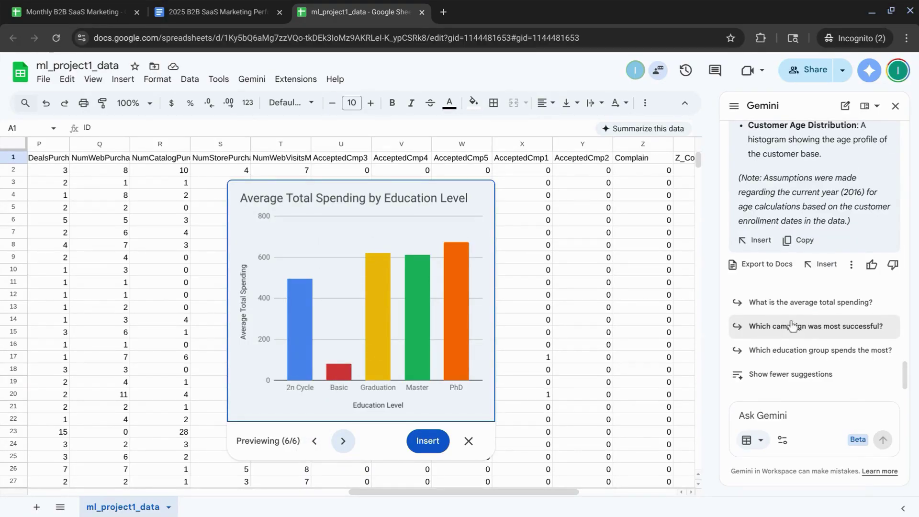
pyautogui.click(779, 304)
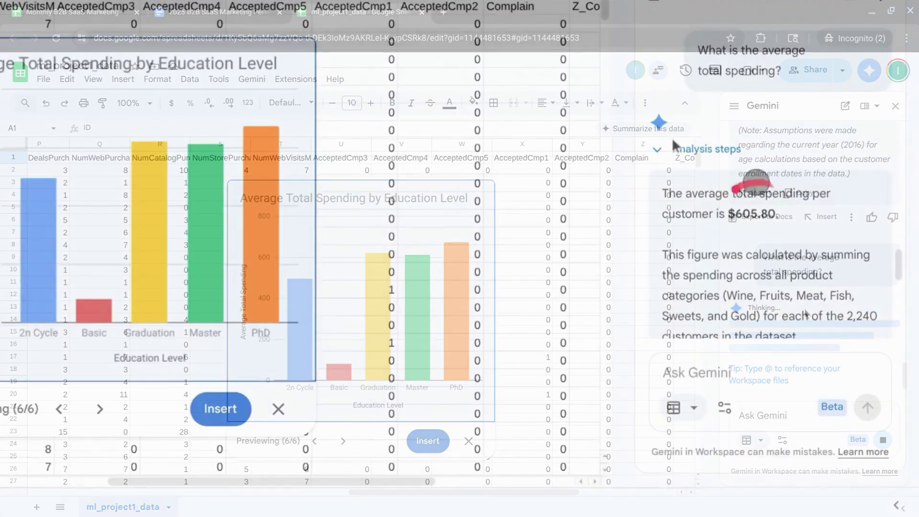
pyautogui.scroll(-5, 742, 209)
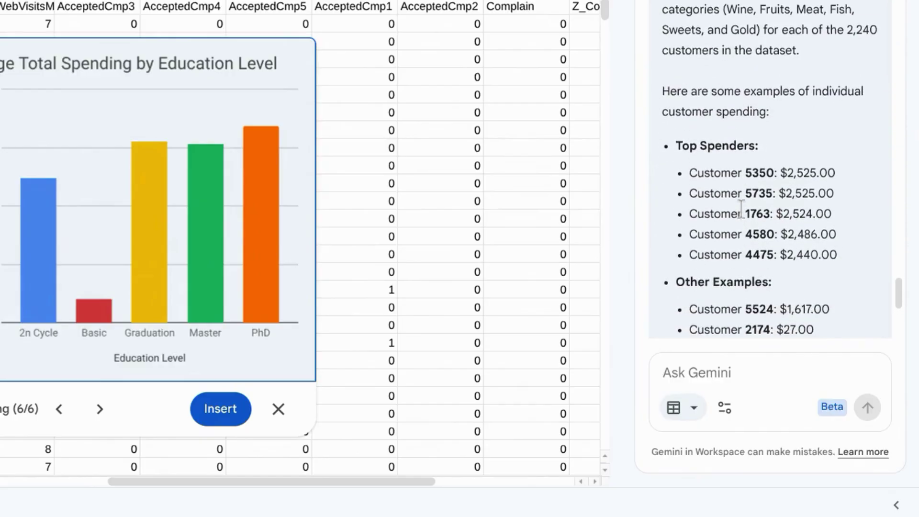
pyautogui.scroll(-3, 741, 210)
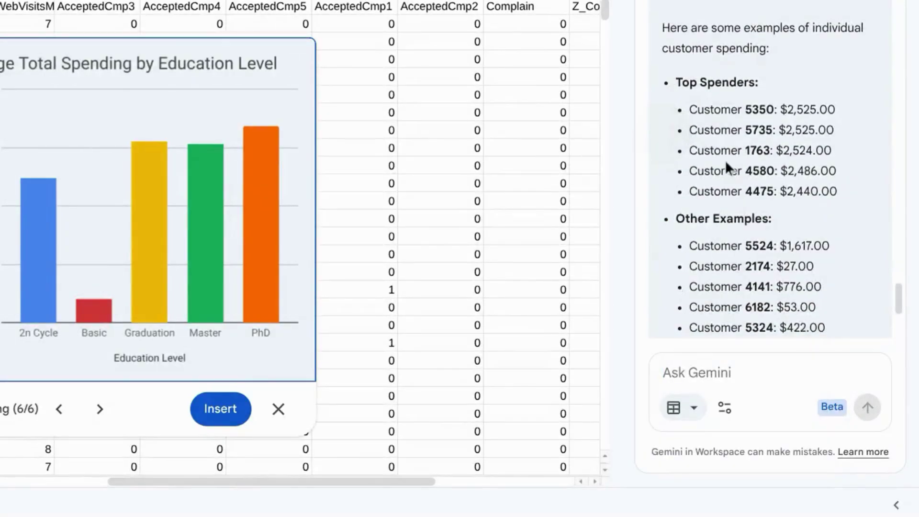
pyautogui.scroll(-4, 725, 160)
# - Export Gemini's customer data analysis, the response before the average spending question, to Google Docs and open the exported document
pyautogui.scroll(20, 725, 160)
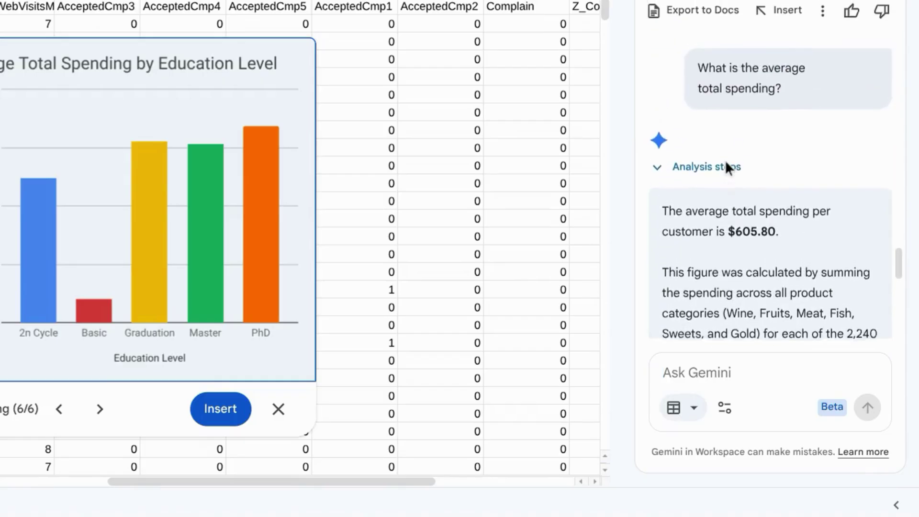
pyautogui.scroll(2, 725, 160)
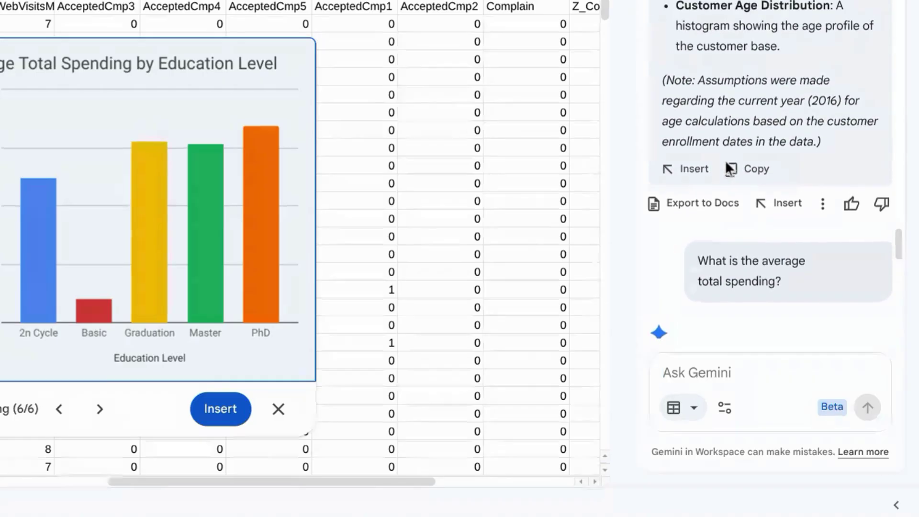
pyautogui.click(694, 216)
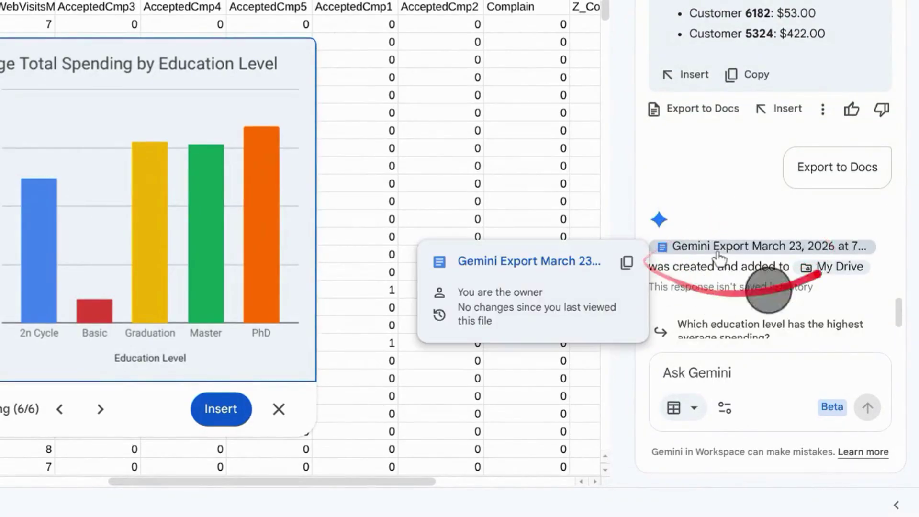
pyautogui.click(716, 245)
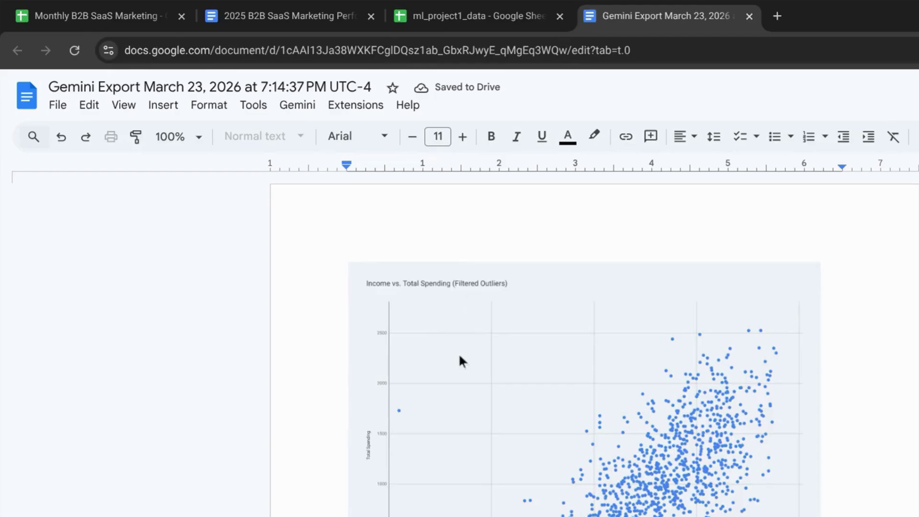
# - Look through the exported document's charts, Key Takeaways, Data Summary and Visualizations sections, including the Python analysis code
pyautogui.click(497, 363)
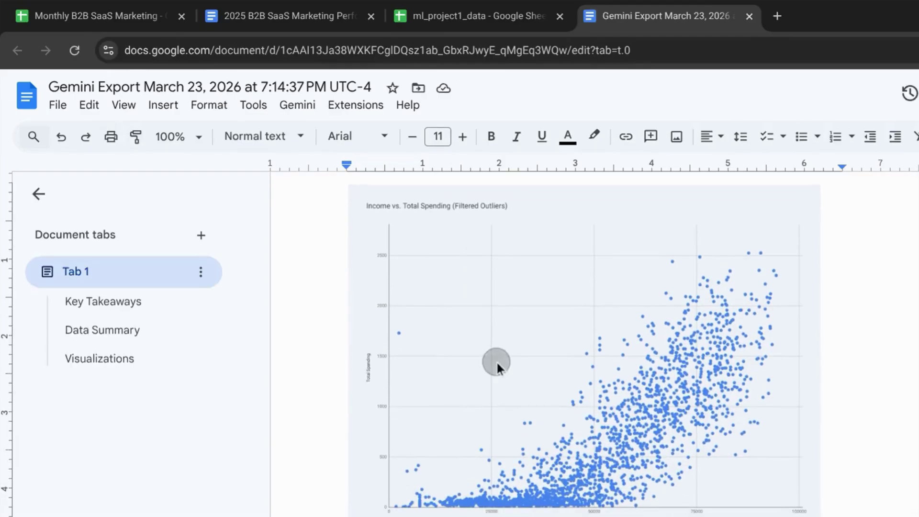
pyautogui.scroll(-10, 605, 355)
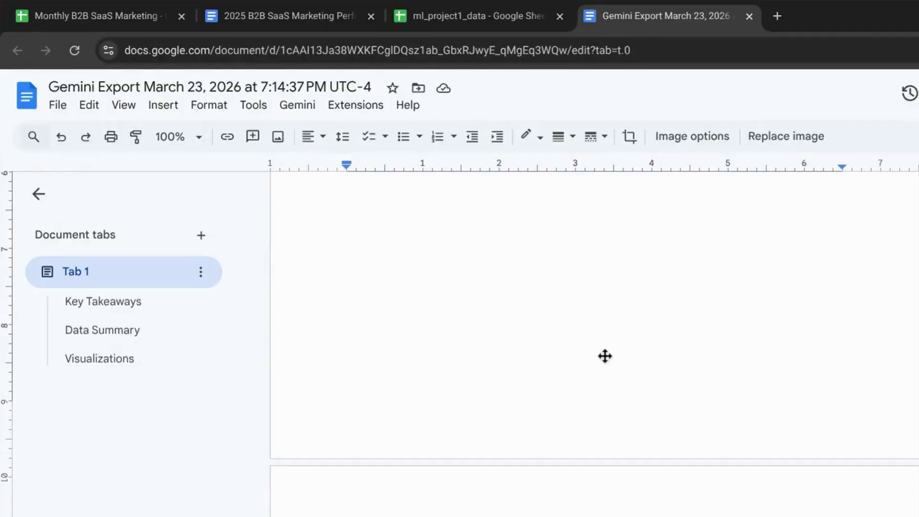
pyautogui.scroll(-5, 605, 356)
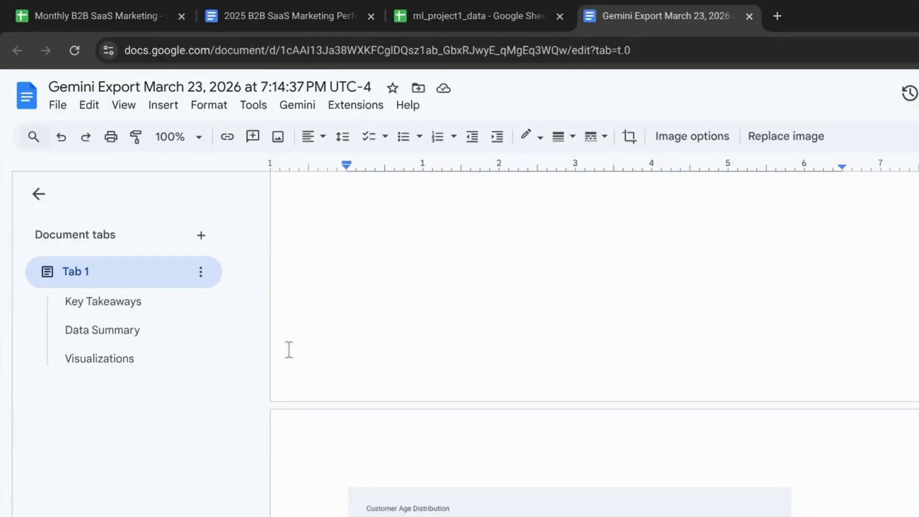
pyautogui.click(106, 302)
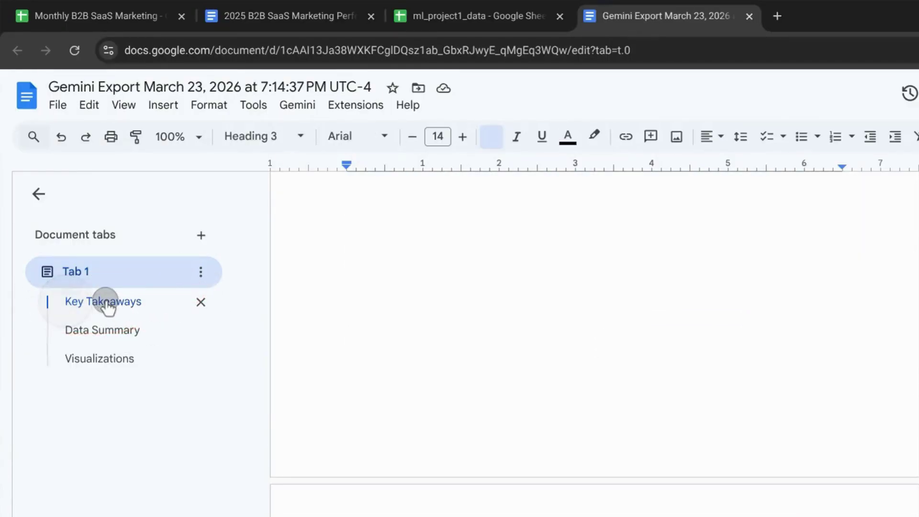
pyautogui.scroll(-6, 514, 372)
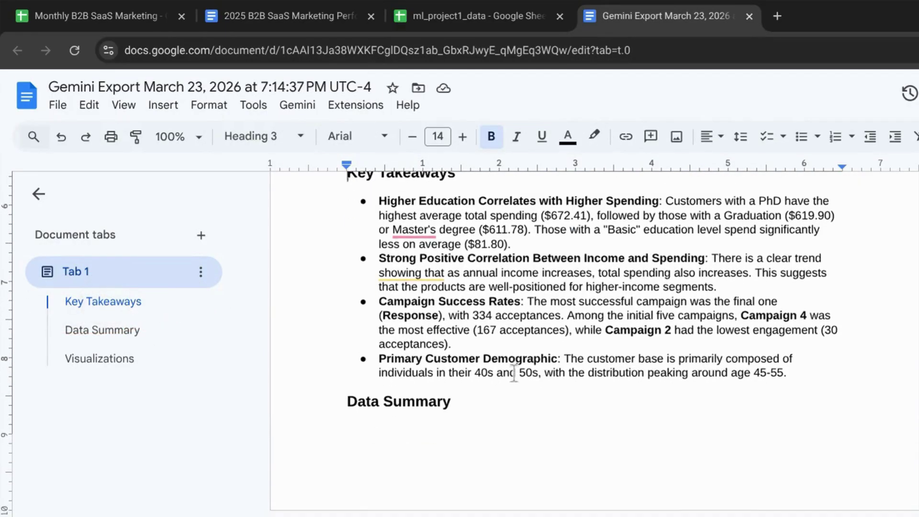
pyautogui.scroll(-12, 514, 373)
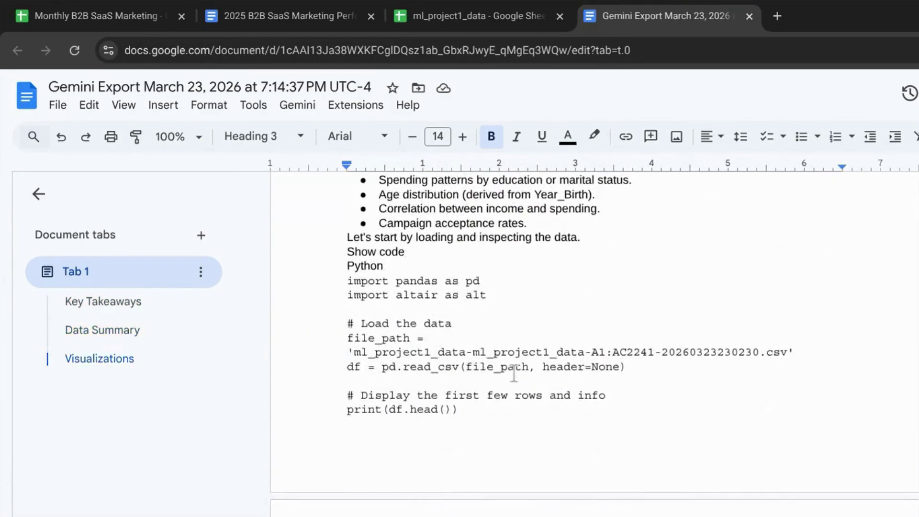
pyautogui.scroll(-2, 493, 375)
pyautogui.scroll(2, 493, 376)
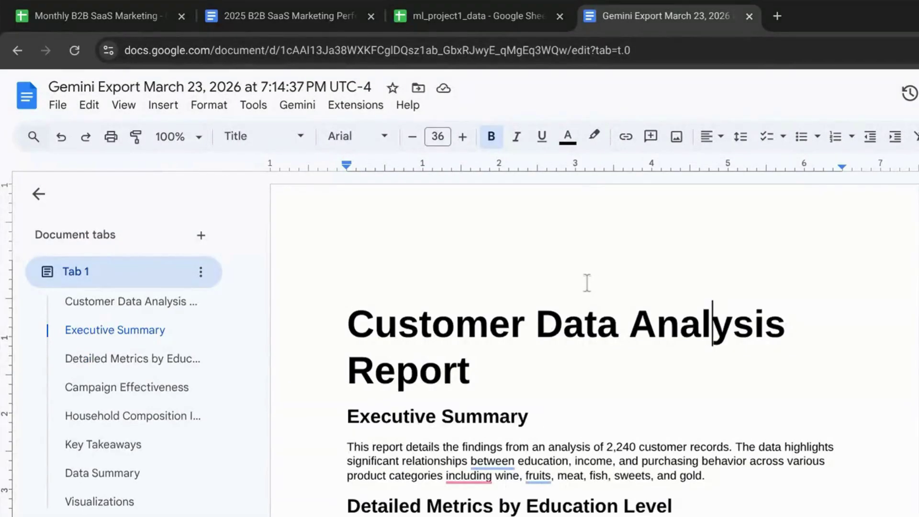
# - Read through the Customer Data Analysis Report from Detailed Metrics by Education Level down to the Customer Age Distribution chart
pyautogui.scroll(-7, 584, 331)
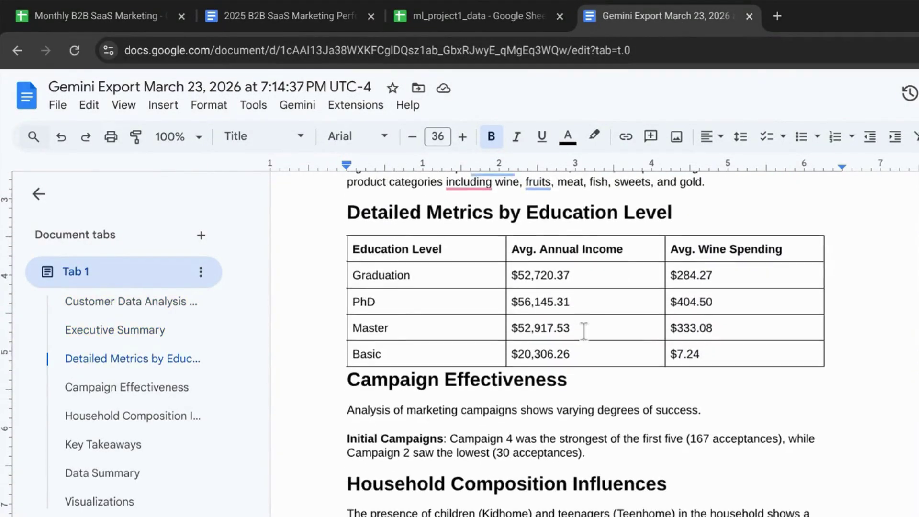
pyautogui.scroll(-10, 508, 405)
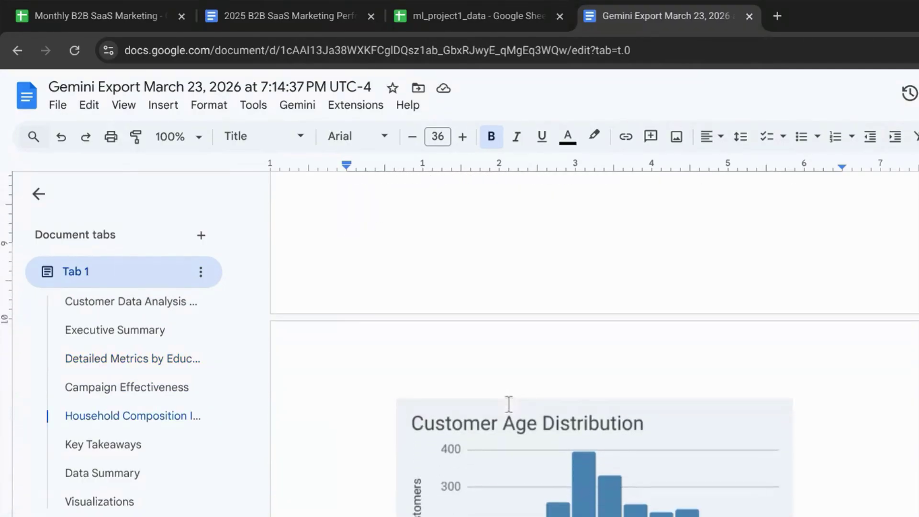
pyautogui.scroll(-2, 512, 460)
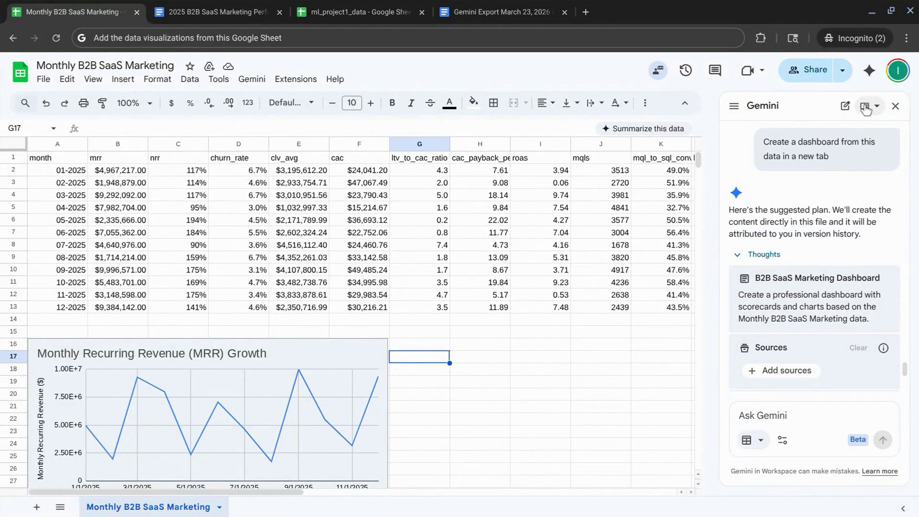
# - Switch the Gemini panel in the Monthly B2B SaaS Marketing spreadsheet to the Wide view to show the dashboard plan
pyautogui.click(865, 110)
pyautogui.click(821, 151)
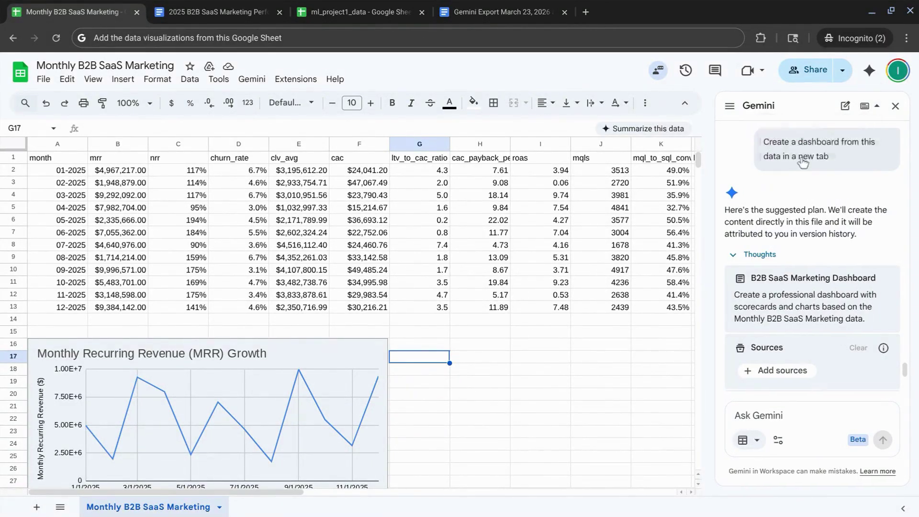
pyautogui.scroll(1, 777, 183)
pyautogui.scroll(-1, 777, 182)
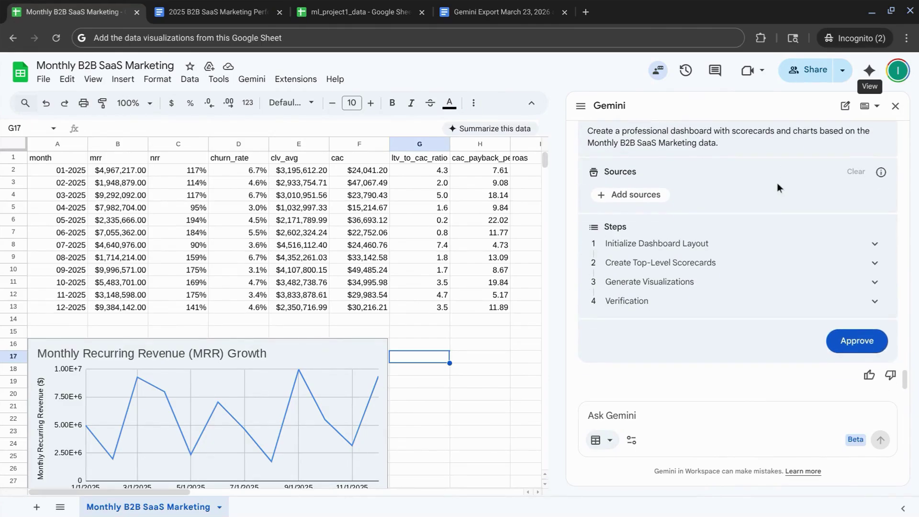
# - Review the details of all four steps in the B2B SaaS Marketing Dashboard plan and approve it for creation
pyautogui.click(761, 244)
pyautogui.scroll(-2, 762, 246)
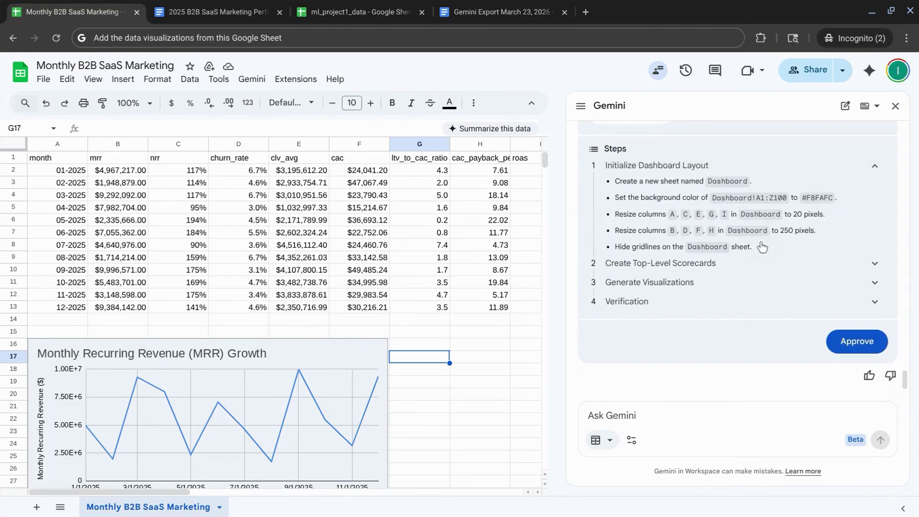
pyautogui.click(732, 264)
pyautogui.scroll(-5, 730, 282)
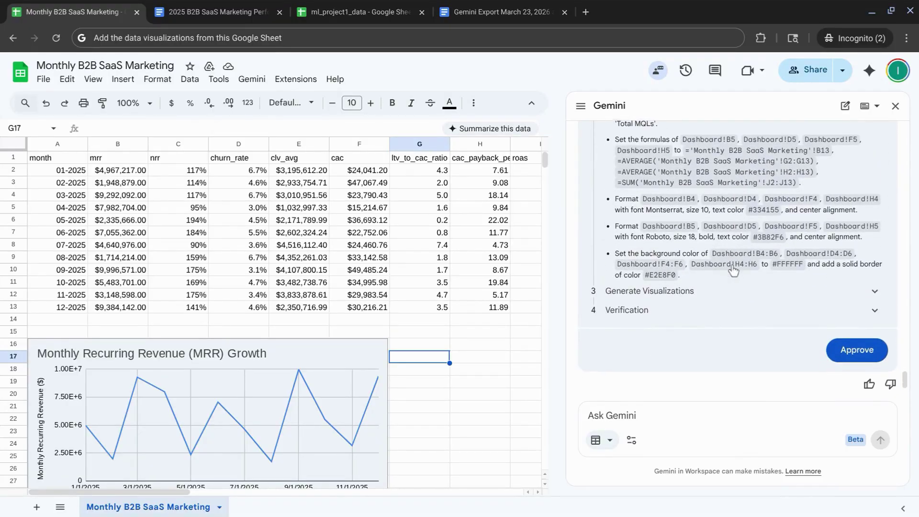
pyautogui.click(728, 290)
pyautogui.scroll(-4, 727, 293)
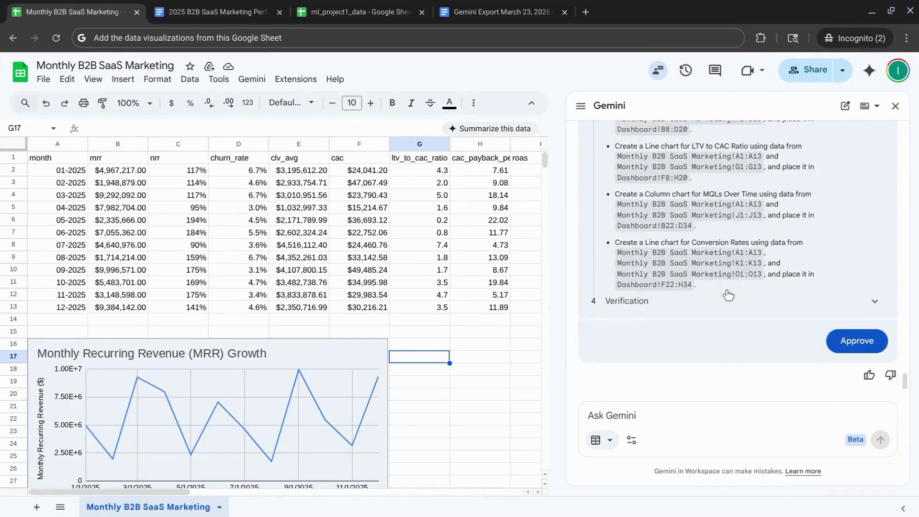
pyautogui.click(728, 301)
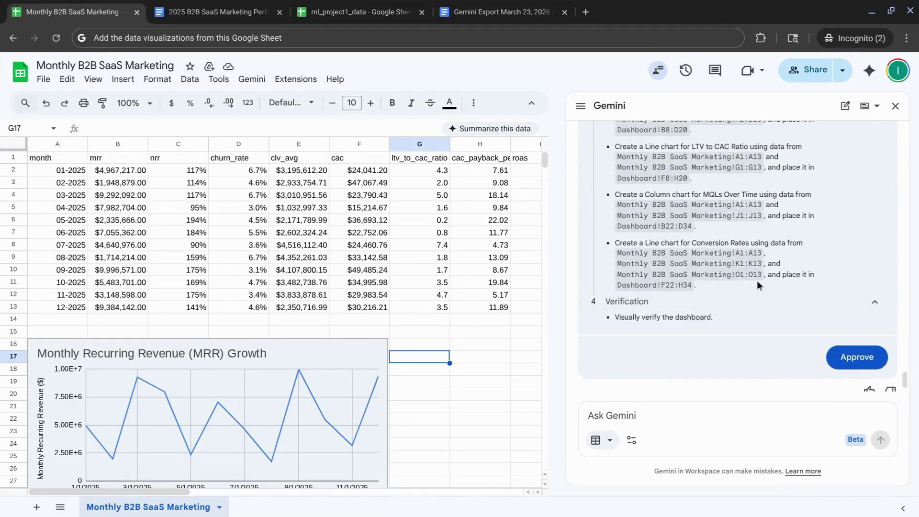
pyautogui.click(838, 363)
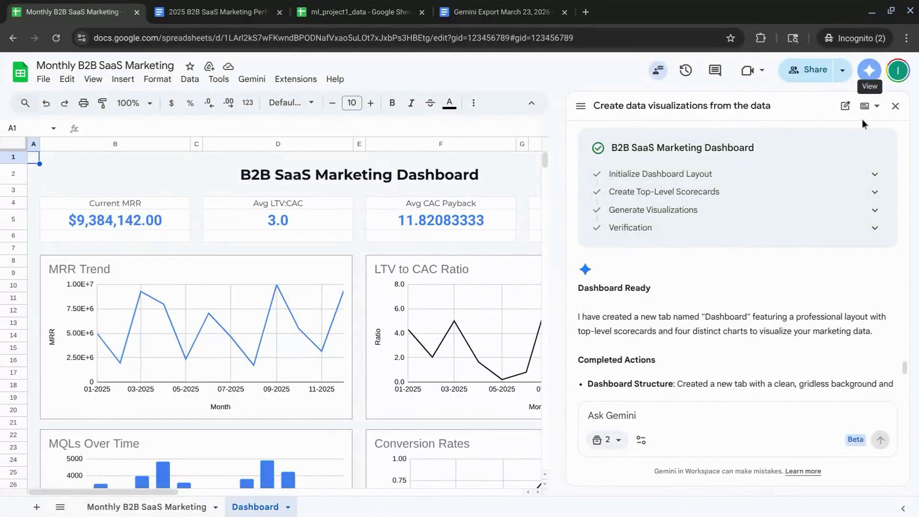
# - Return the Gemini panel to the Side view and inspect the Dashboard sheet's charts and the Avg CAC Payback formula in F5
pyautogui.click(870, 117)
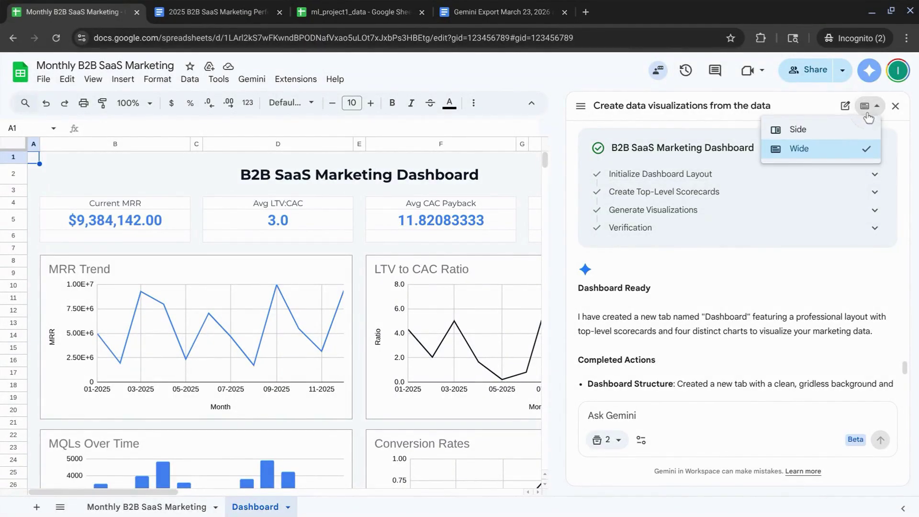
pyautogui.click(798, 132)
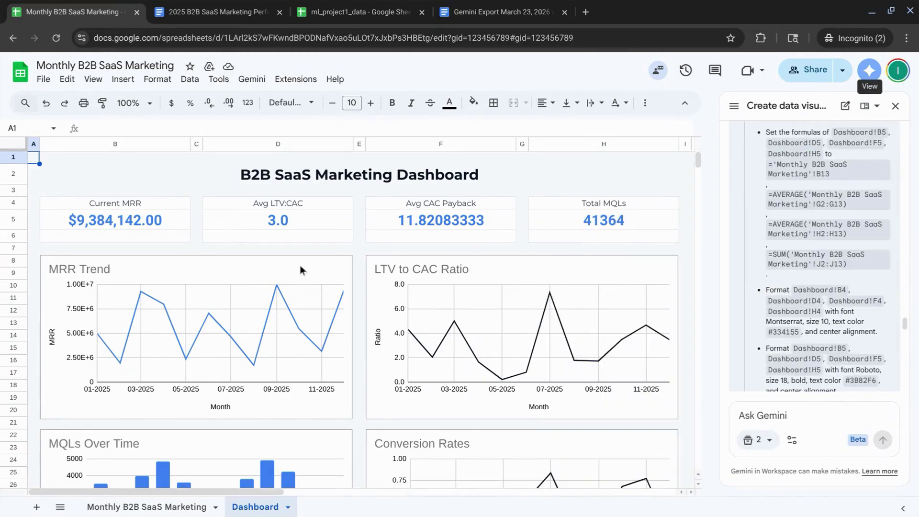
pyautogui.scroll(-3, 286, 307)
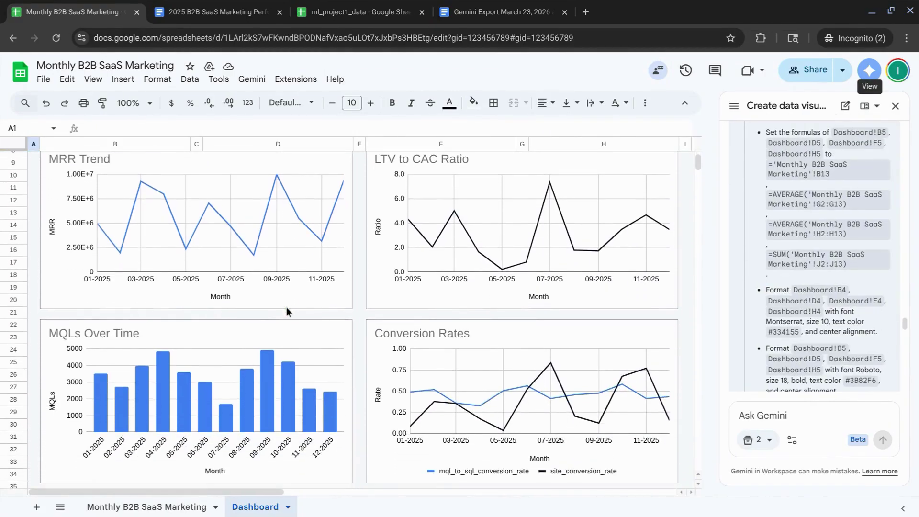
pyautogui.scroll(3, 286, 306)
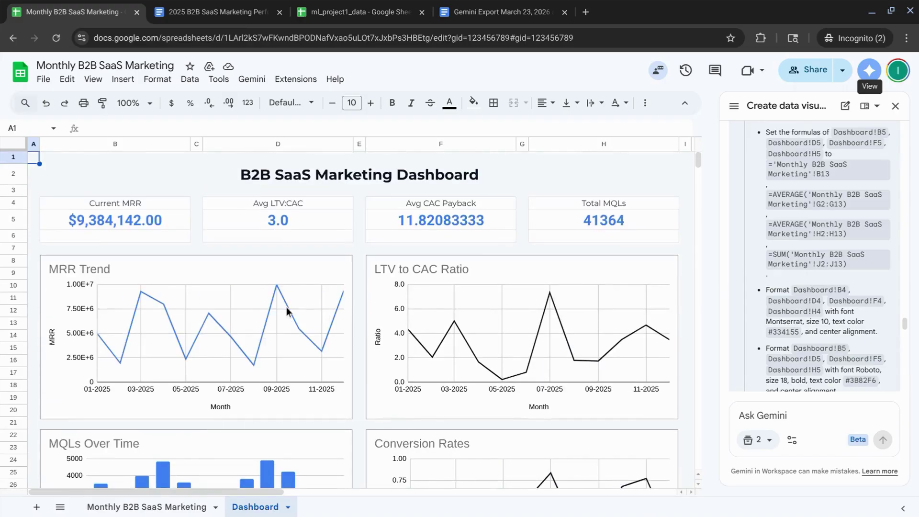
pyautogui.click(410, 219)
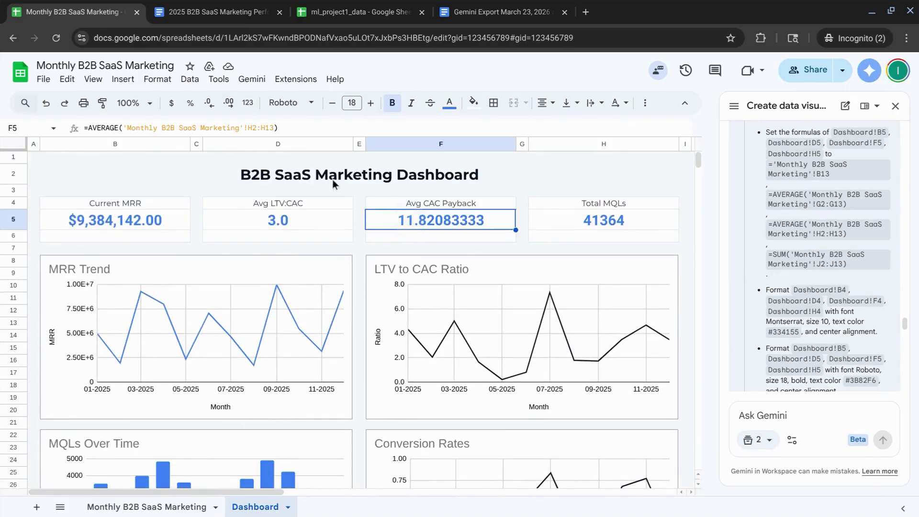
# - Reduce the number format of the Avg CAC Payback value in F5 by six decimal places
pyautogui.click(212, 110)
pyautogui.click(212, 109)
pyautogui.click(212, 109)
pyautogui.click(213, 109)
pyautogui.click(213, 109)
pyautogui.click(212, 109)
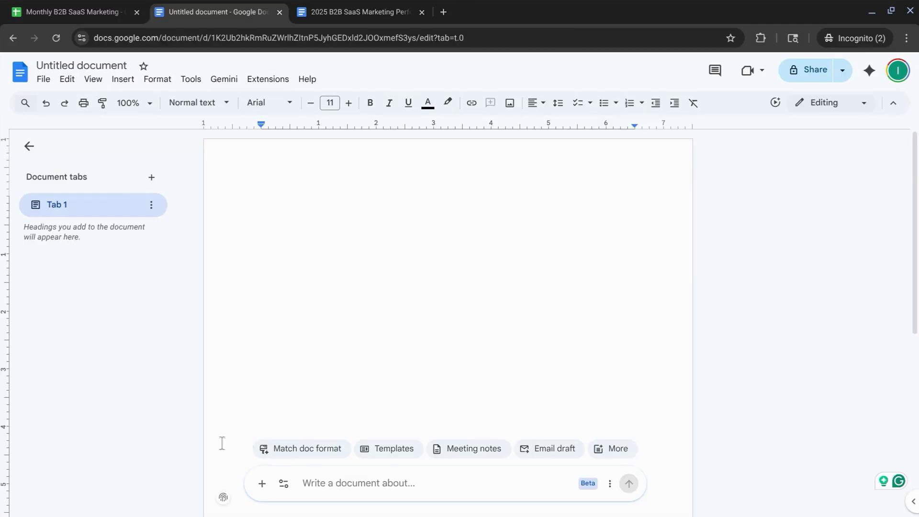
# - In a blank Google Docs document, add the Monthly B2B SaaS Marketing spreadsheet as a source and submit the prompt "Create a report from this data."
pyautogui.click(263, 485)
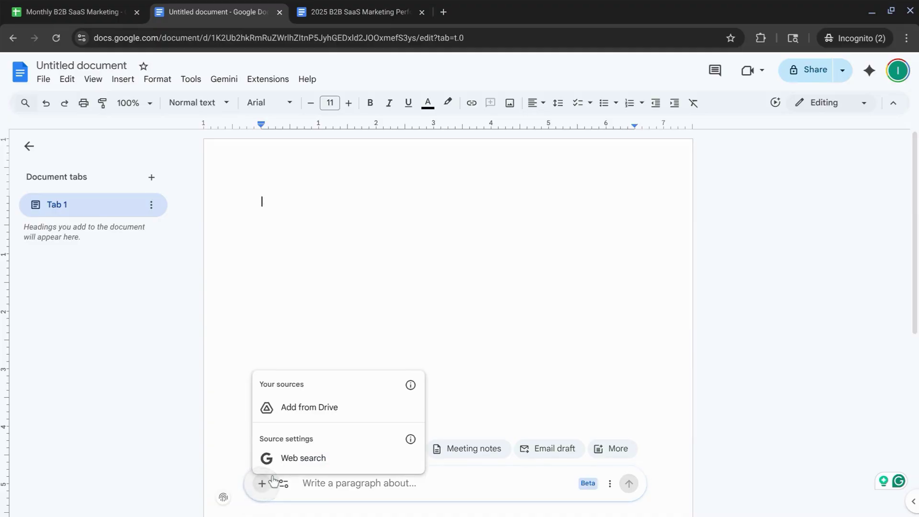
pyautogui.click(320, 415)
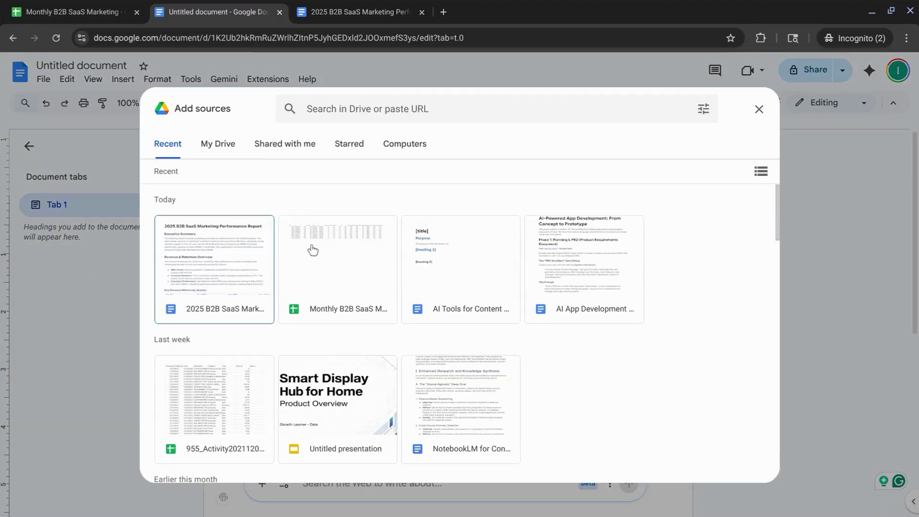
pyautogui.click(312, 248)
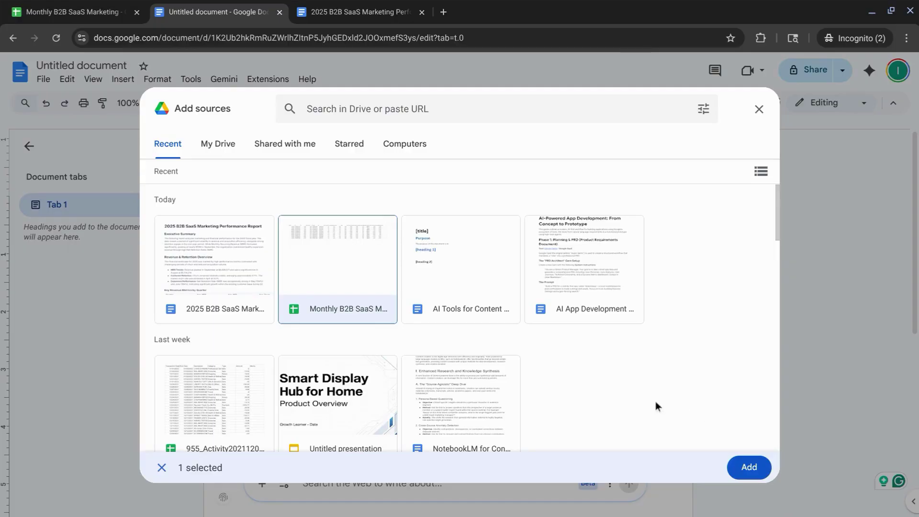
pyautogui.click(748, 466)
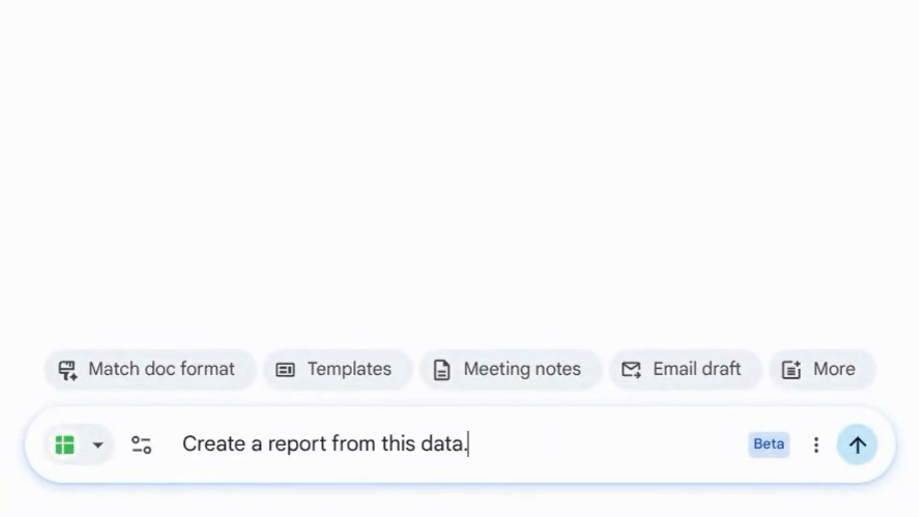
pyautogui.click(870, 441)
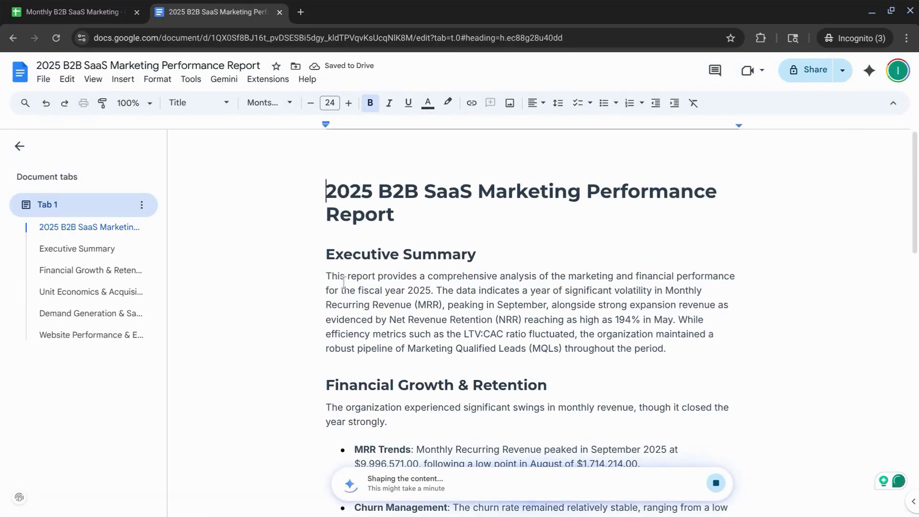
# - Read through the generated 2025 B2B SaaS Marketing Performance Report down to Strategic Insights
pyautogui.scroll(-3, 354, 290)
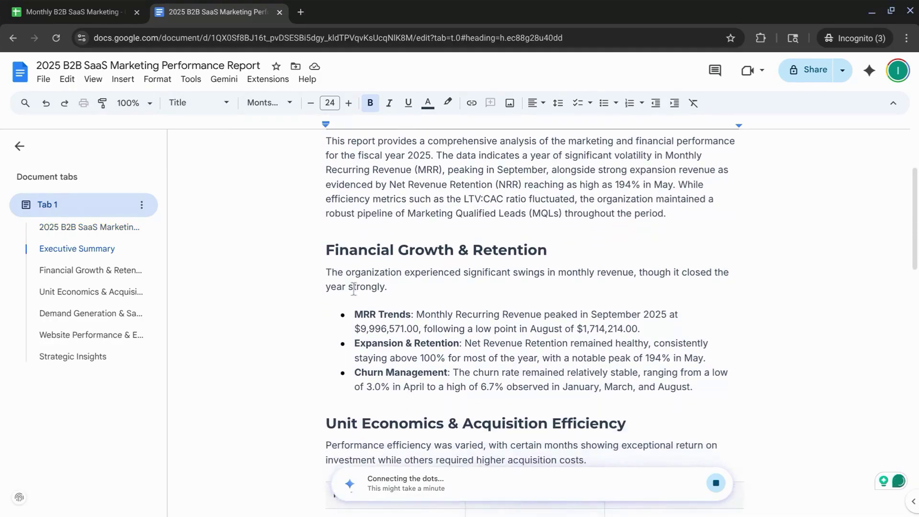
pyautogui.scroll(-1, 379, 300)
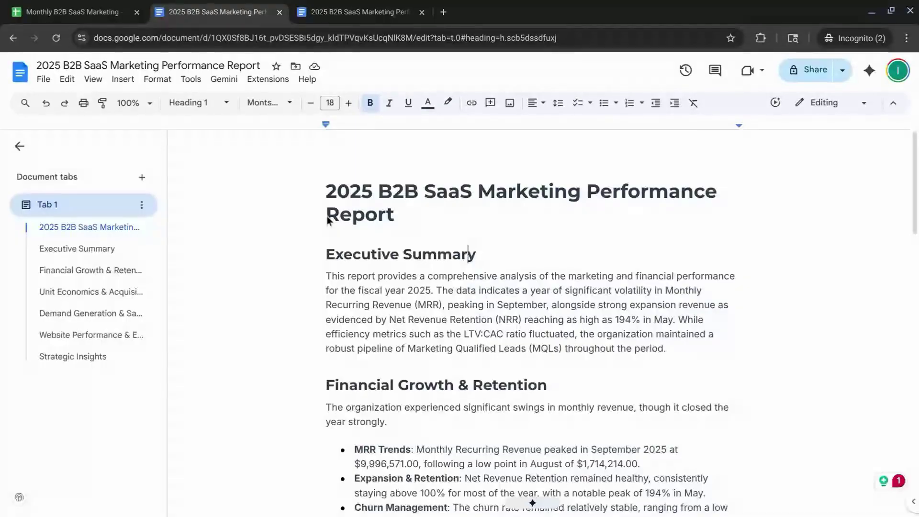
pyautogui.scroll(-8, 328, 219)
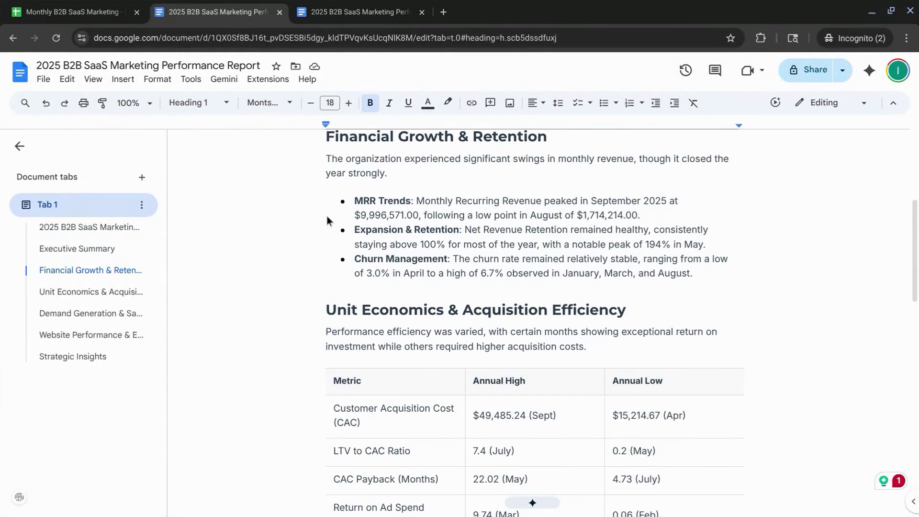
pyautogui.scroll(-10, 326, 216)
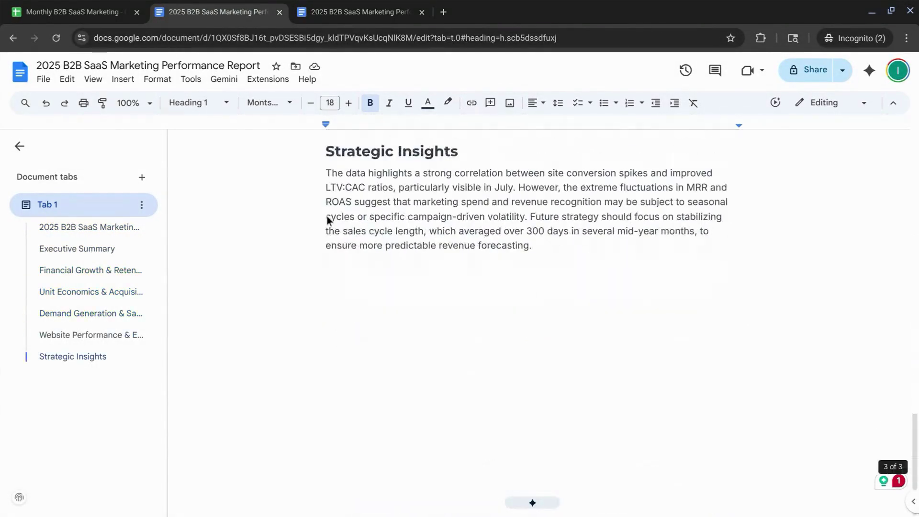
# - Switch to the other 2025 B2B SaaS Marketing Performance Report and review it from Executive Summary to the Stabilize Sales Velocity item in Strategic Recommendations
pyautogui.click(357, 14)
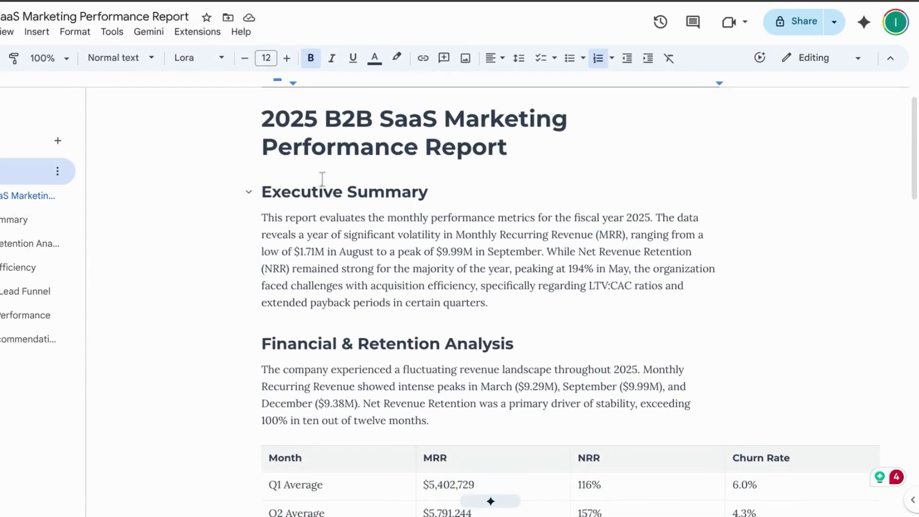
pyautogui.scroll(-3, 381, 212)
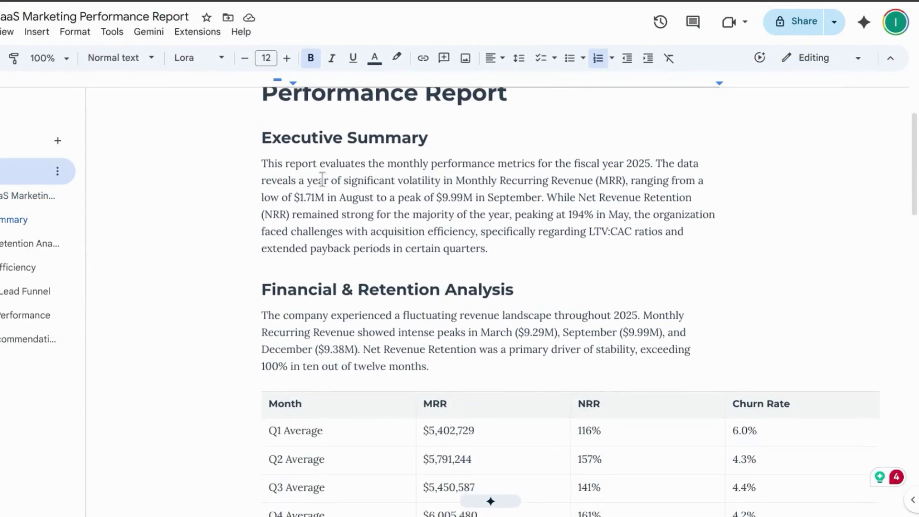
pyautogui.scroll(-2, 321, 180)
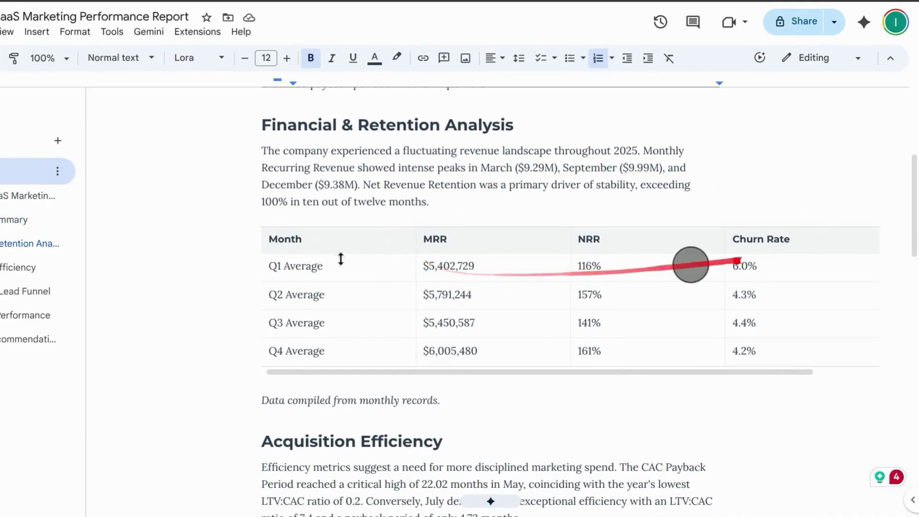
pyautogui.scroll(-9, 347, 264)
pyautogui.scroll(-6, 347, 263)
pyautogui.scroll(-3, 346, 265)
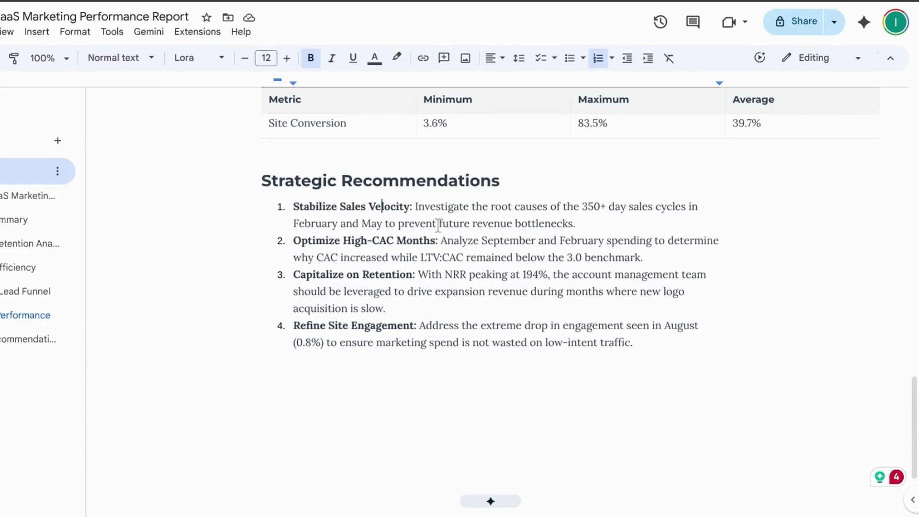
pyautogui.moveTo(416, 207); pyautogui.dragTo(591, 227)
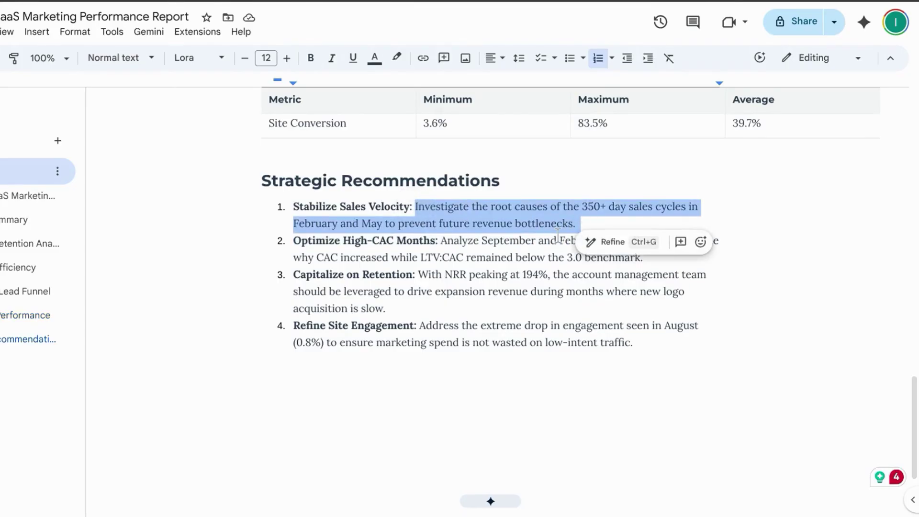
pyautogui.click(490, 257)
# - Have Gemini add a chart or table of quarterly performance using avg monthly data to the Marketing & Lead Funnel section, and accept the result
pyautogui.scroll(-1, 479, 273)
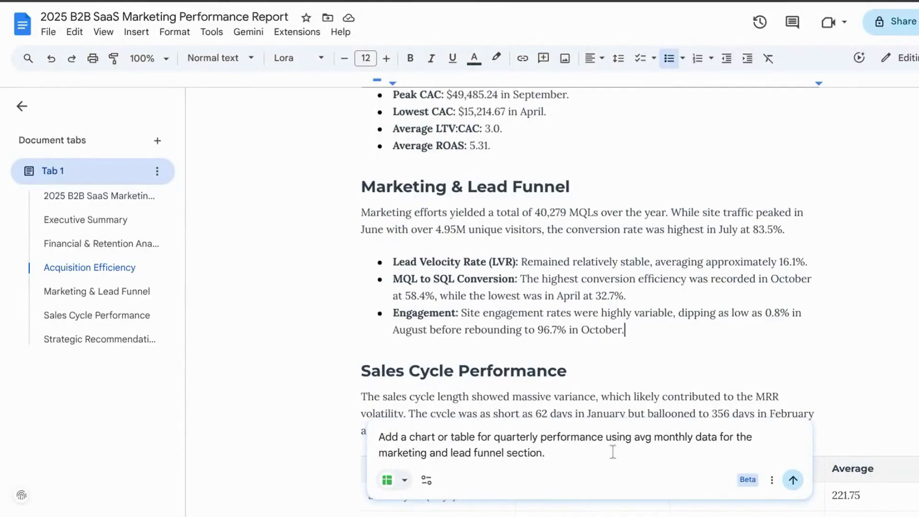
pyautogui.click(793, 480)
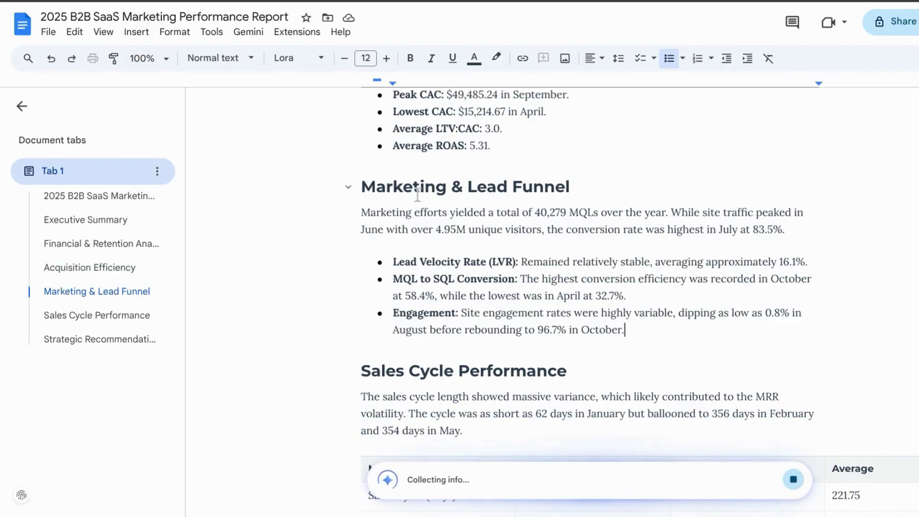
pyautogui.moveTo(361, 188); pyautogui.dragTo(608, 185)
pyautogui.click(570, 313)
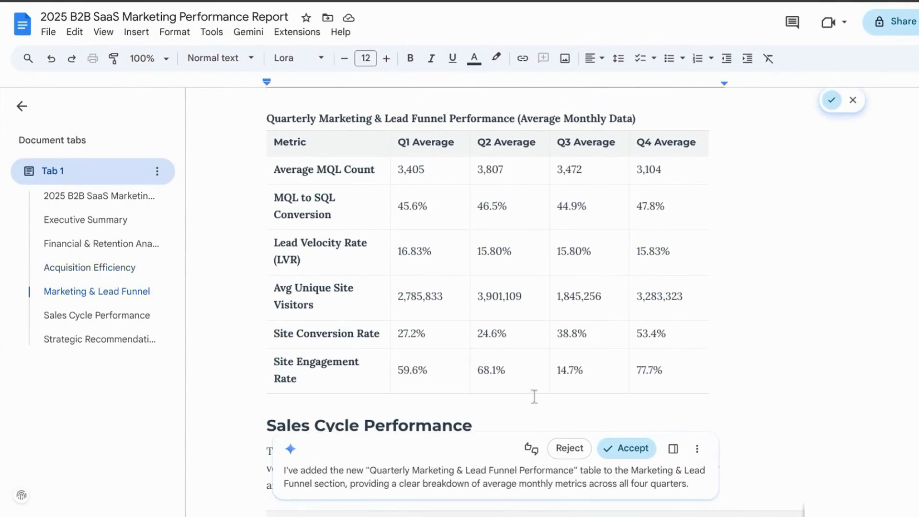
pyautogui.click(623, 453)
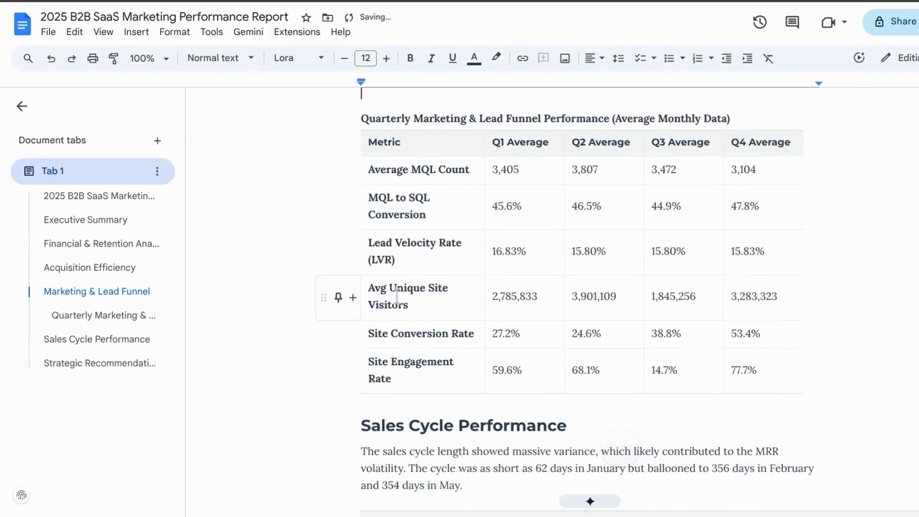
pyautogui.scroll(5, 396, 294)
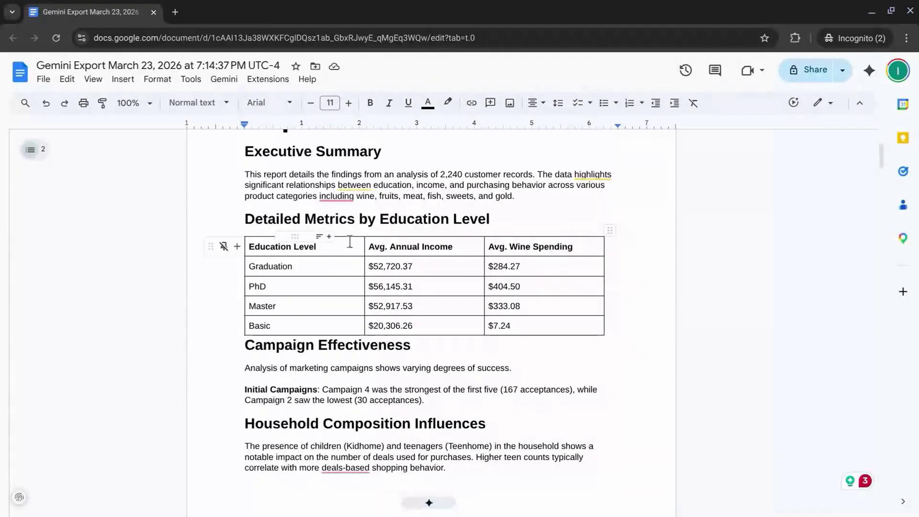
# - Look over the Gemini Export document down to the Customer Age Distribution chart and add a new document tab
pyautogui.scroll(-6, 358, 241)
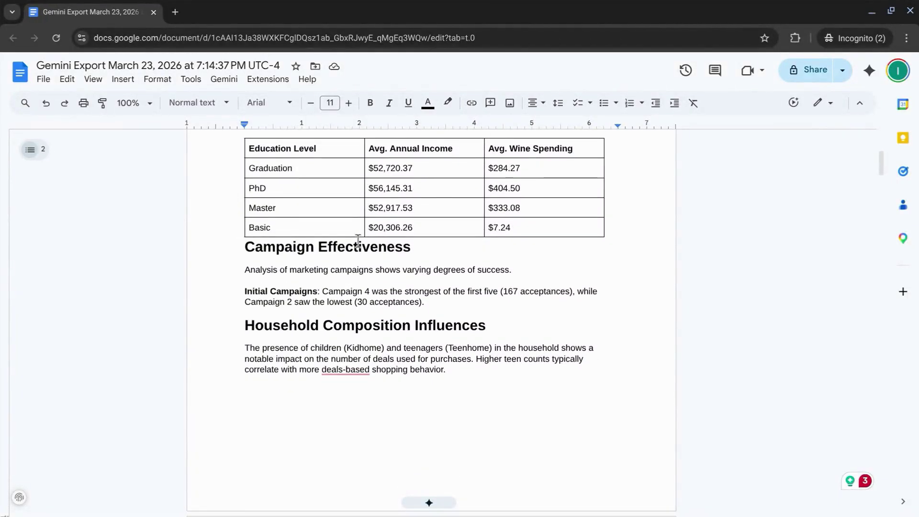
pyautogui.scroll(-5, 358, 241)
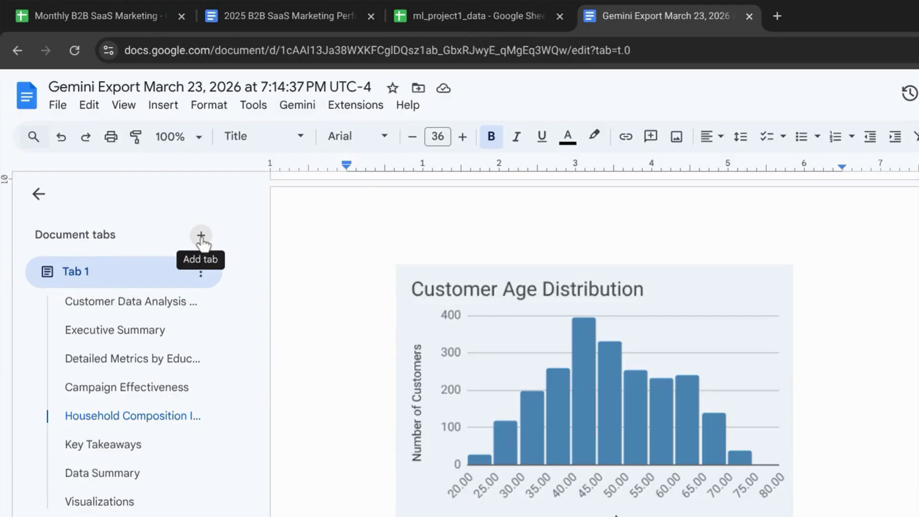
pyautogui.click(201, 236)
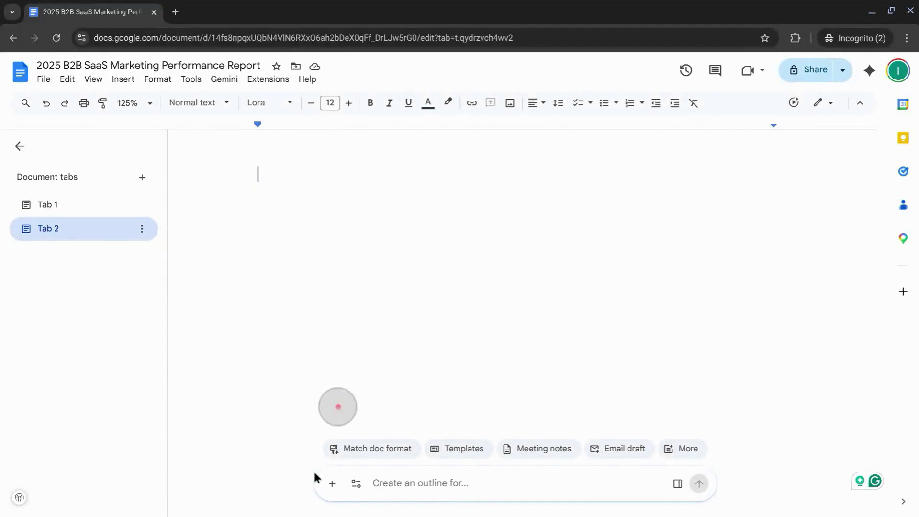
# - Search Drive for "monthly b2b saas marketing" and add the spreadsheet found as a source for the Gemini prompt
pyautogui.click(331, 483)
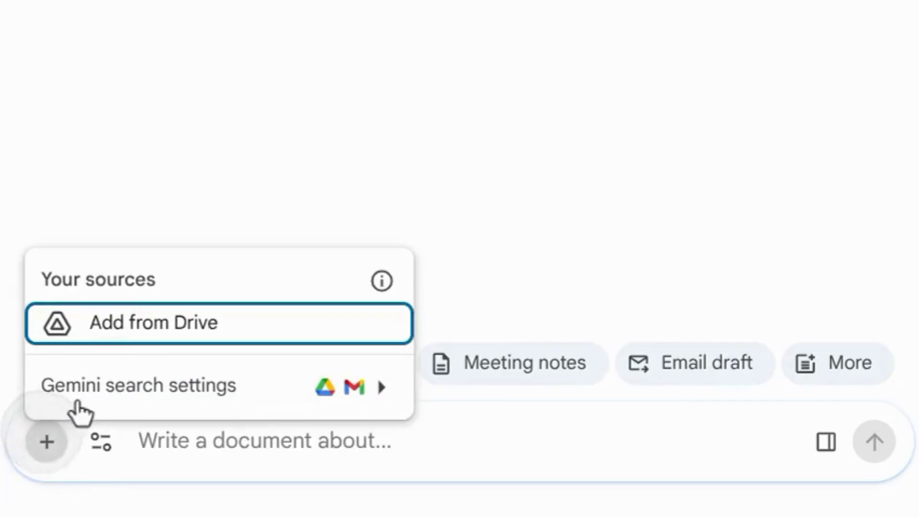
pyautogui.click(153, 335)
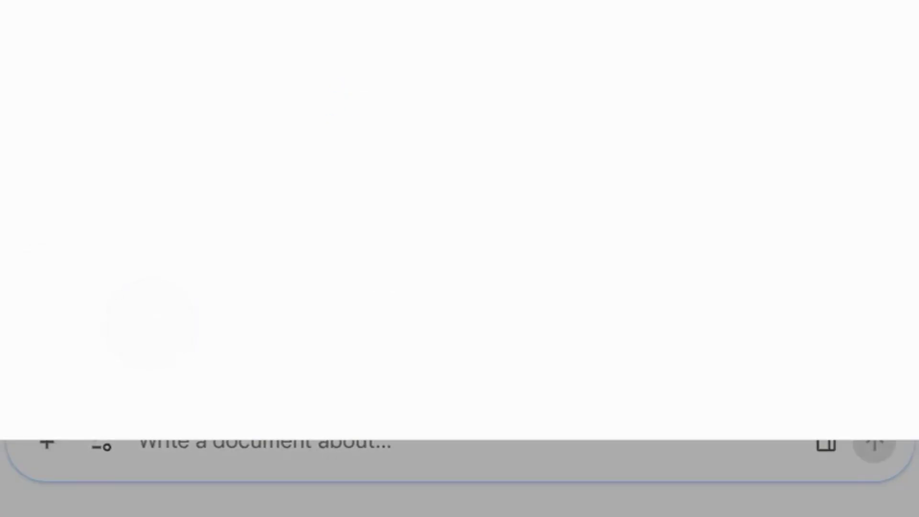
pyautogui.click(389, 110)
pyautogui.write('"monthly b2b saas marketing"')
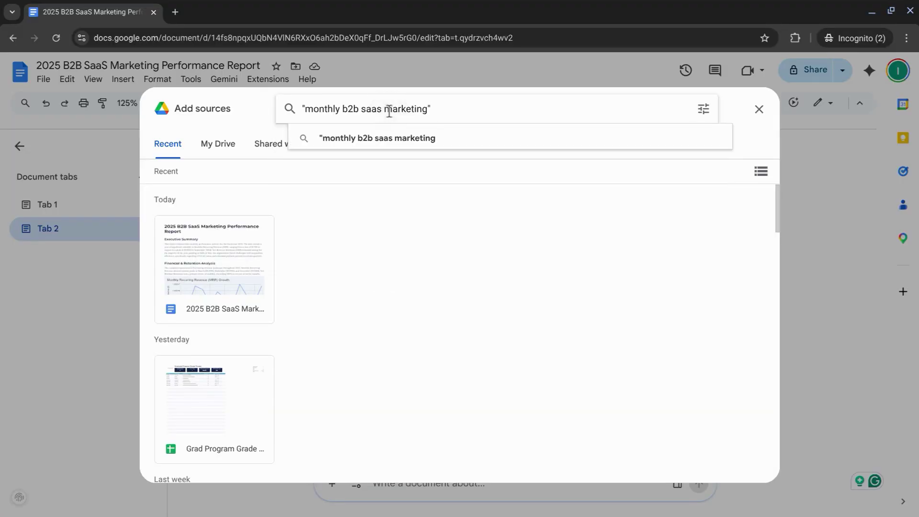
pyautogui.press('Return')
pyautogui.click(214, 201)
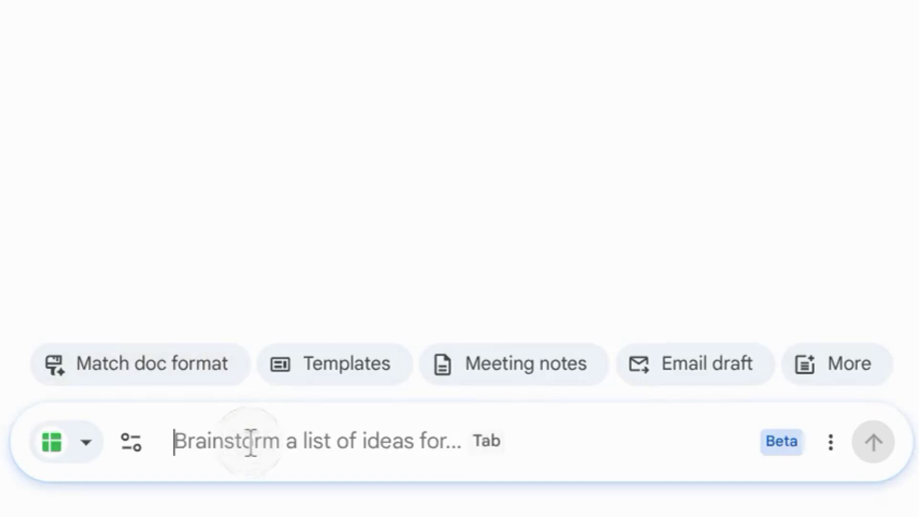
# - Submit the prompt "Create a report on the product purchases from the data, products purchased by customer segments, and other product data."
pyautogui.write('Create a report on the product purchases from the data, products purchased by customer segments, and other product data.')
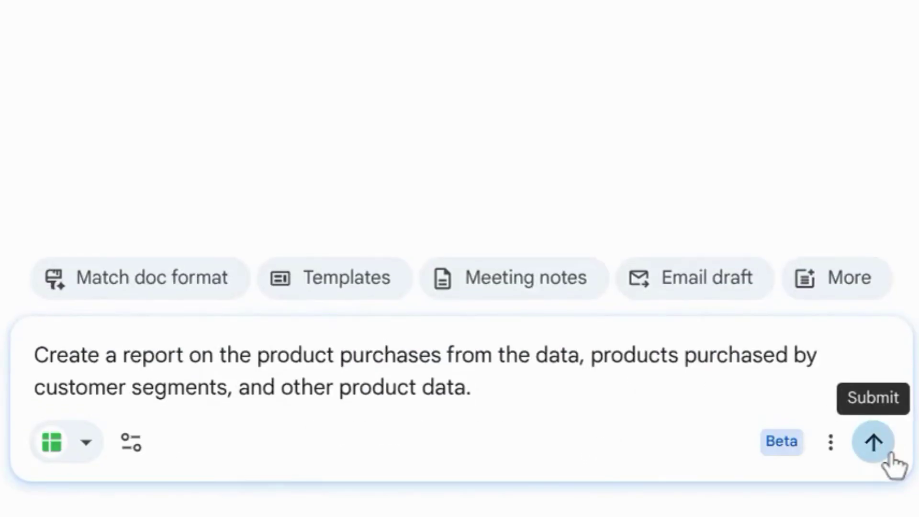
pyautogui.click(888, 454)
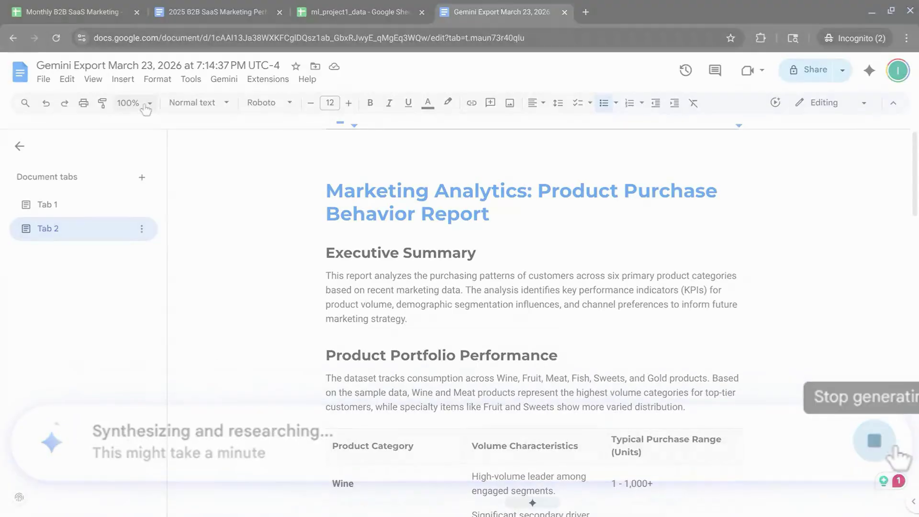
# - Set the document zoom to 125% and read the Product Purchase Behavior Report from the product category table to Engagement and Campaigns
pyautogui.click(140, 103)
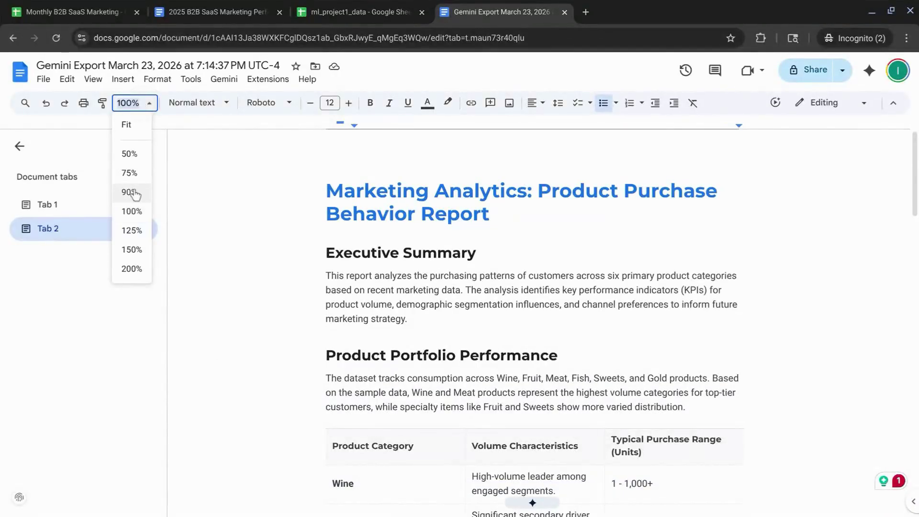
pyautogui.click(138, 232)
pyautogui.scroll(-10, 294, 261)
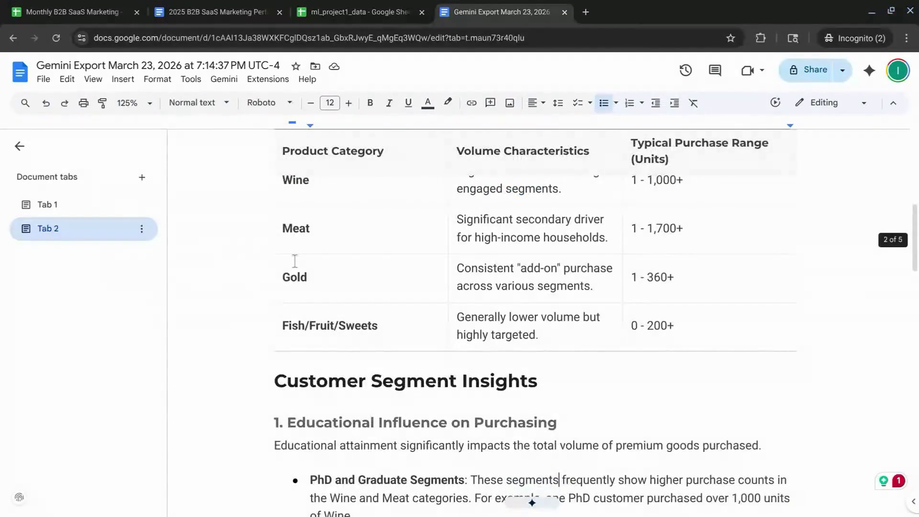
pyautogui.scroll(-1, 294, 261)
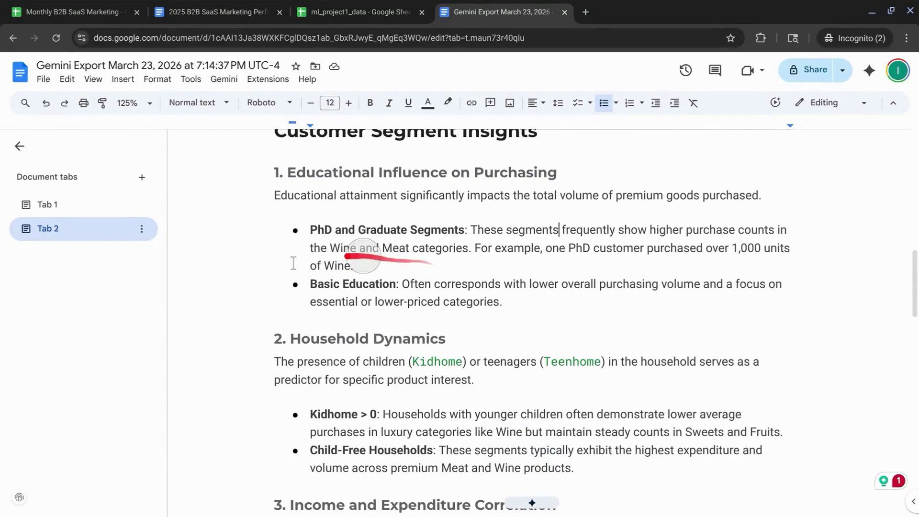
pyautogui.scroll(-3, 291, 292)
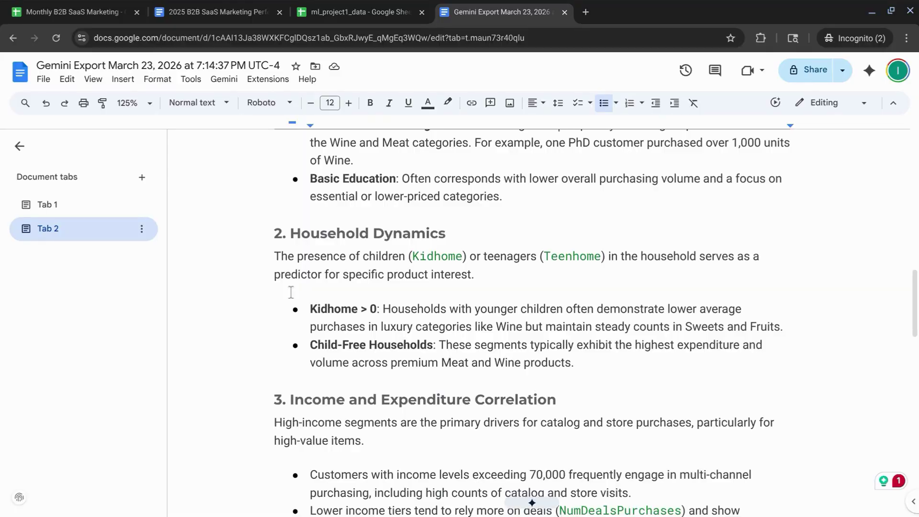
pyautogui.scroll(-1, 290, 292)
pyautogui.scroll(-8, 291, 292)
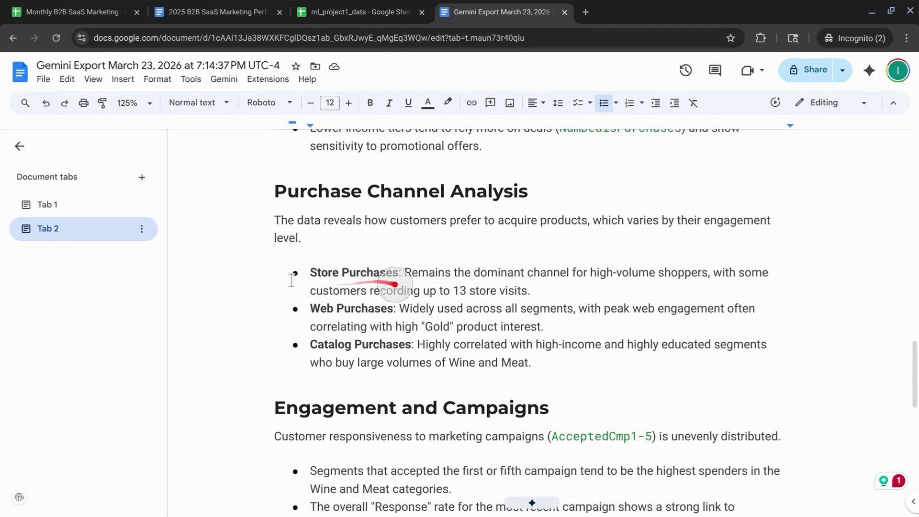
pyautogui.scroll(-2, 308, 275)
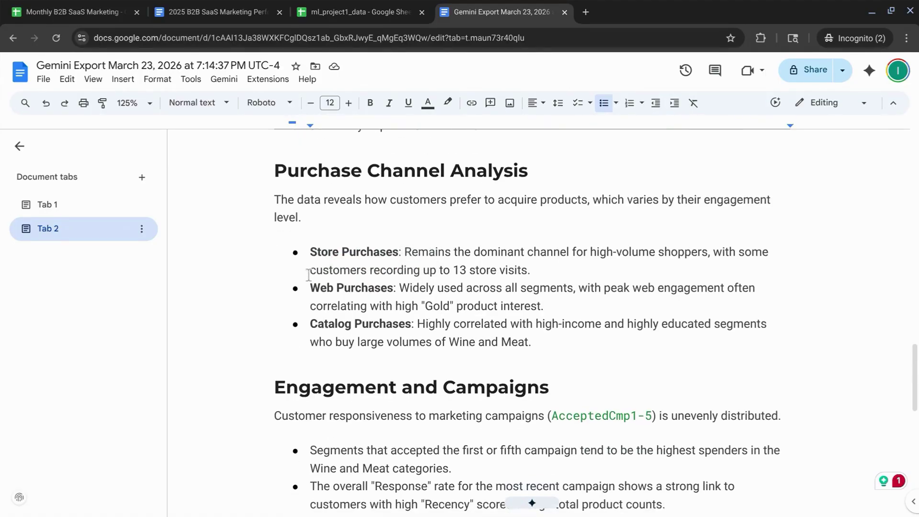
# - Read the Product Purchase Behavior Report from Engagement and Campaigns to the Strategic Recommendations and sign-off fields
pyautogui.scroll(-5, 308, 276)
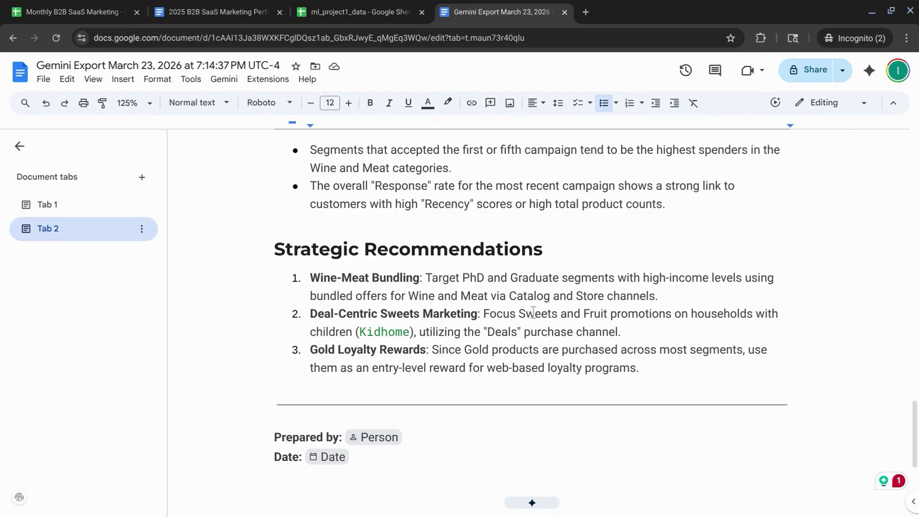
pyautogui.scroll(-2, 533, 313)
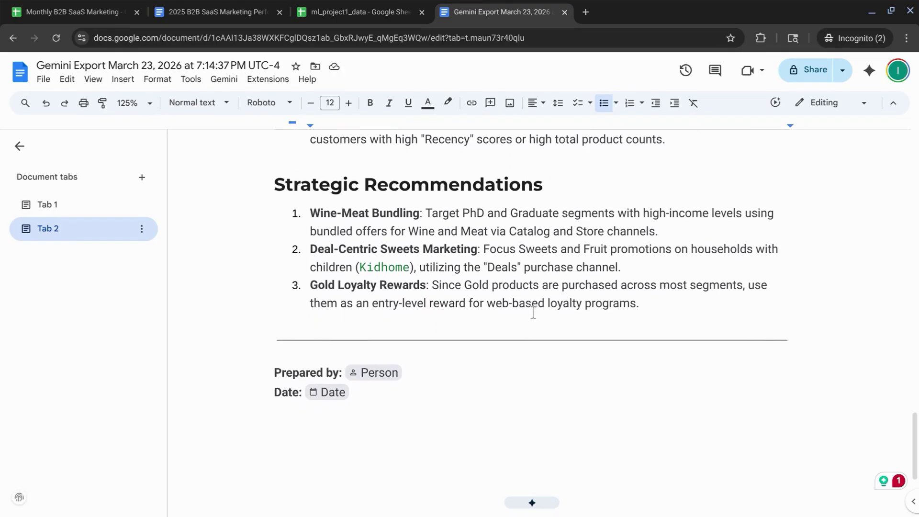
# - Try to copy the Monthly Recurring Revenue (MRR) Growth chart from the spreadsheet into the 2025 B2B SaaS Marketing Performance Report above the quarterly averages table
pyautogui.click(331, 255)
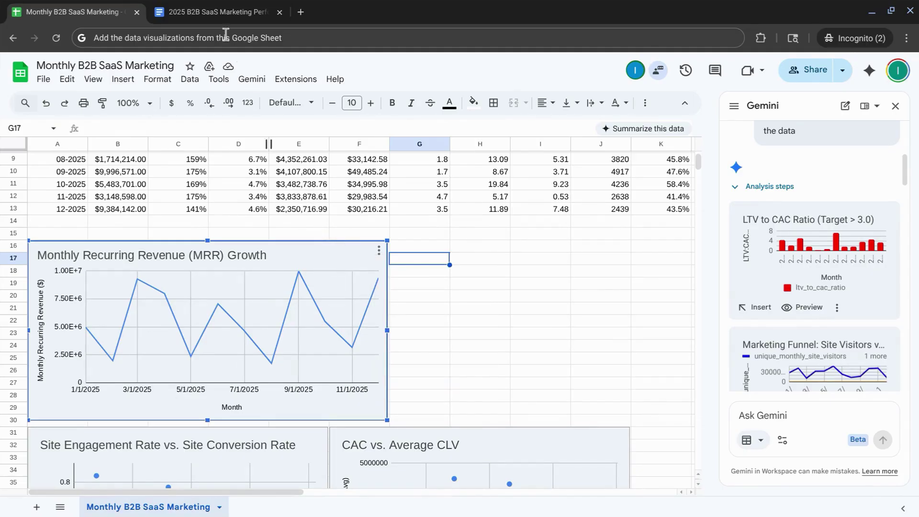
pyautogui.click(215, 13)
pyautogui.click(87, 10)
pyautogui.hotkey('ctrl', 'c')
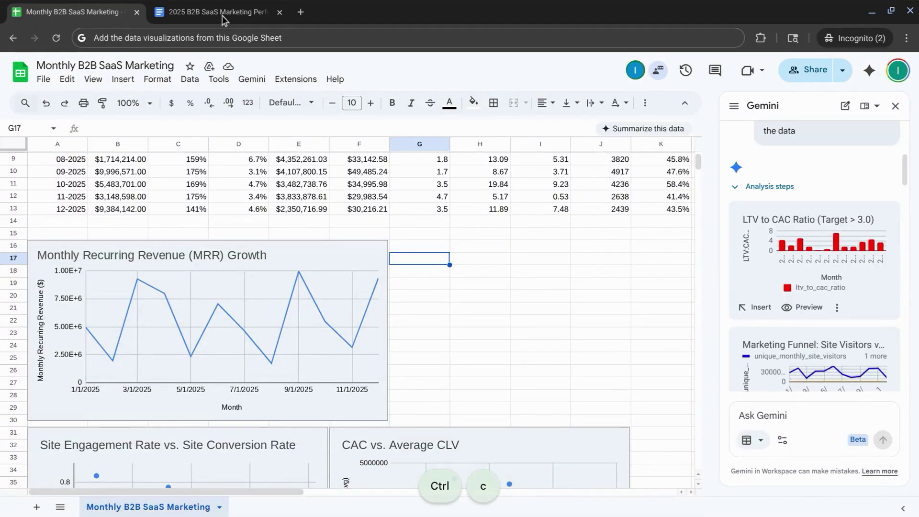
pyautogui.click(220, 13)
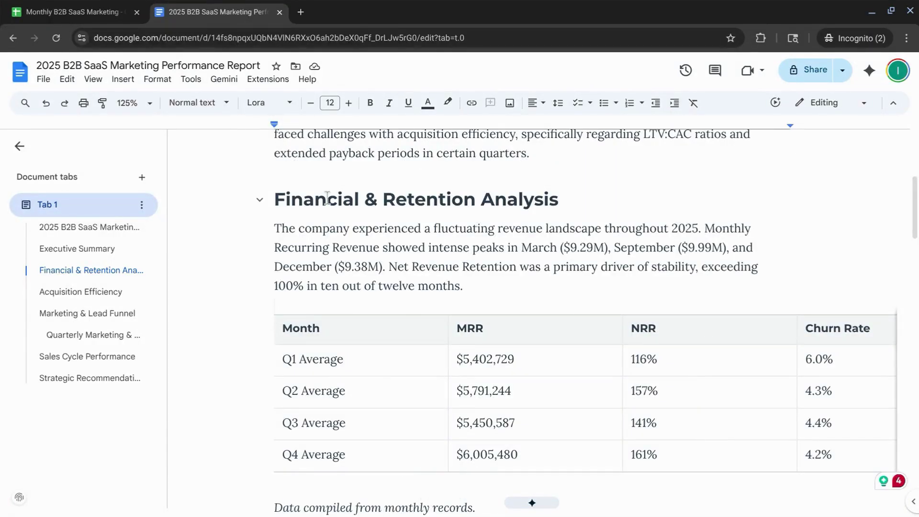
pyautogui.hotkey('ctrl', 'v')
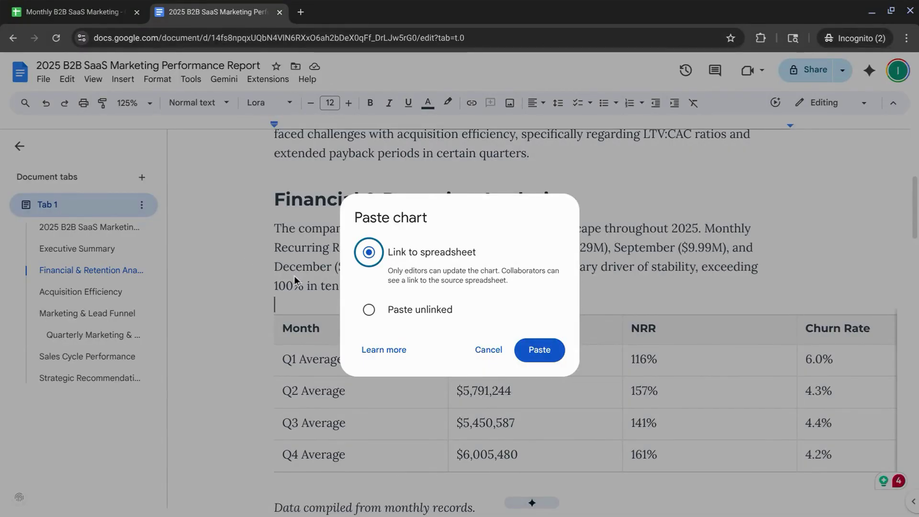
pyautogui.click(478, 354)
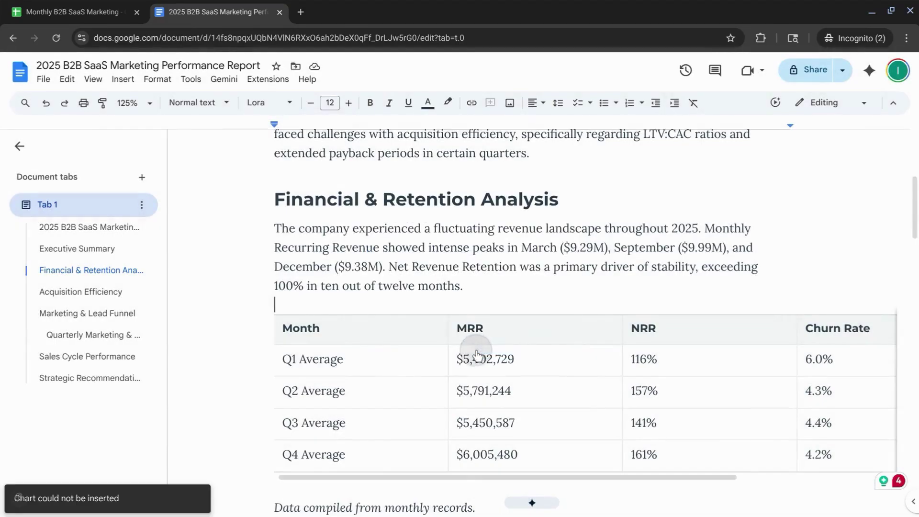
# - Insert the Monthly Recurring Revenue (MRR) Growth chart from the Monthly B2B SaaS Marketing spreadsheet above the Financial & Retention Analysis table
pyautogui.click(116, 82)
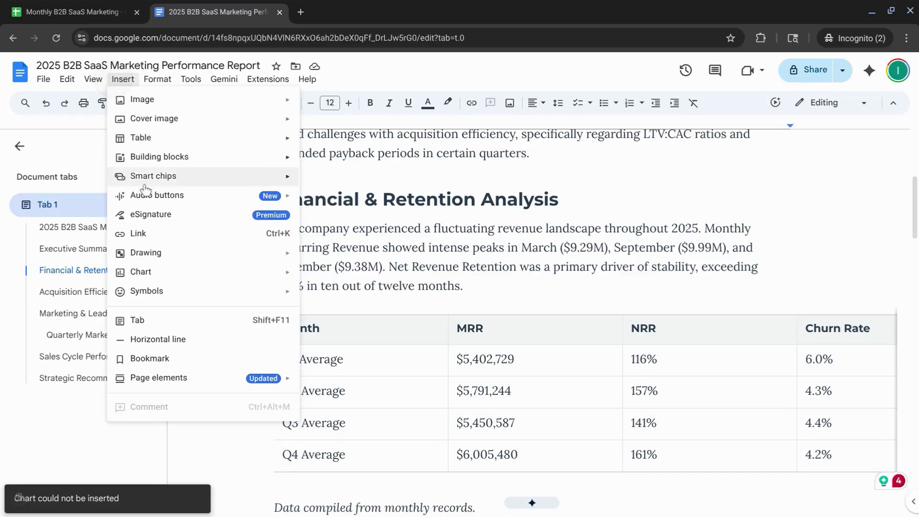
pyautogui.click(150, 277)
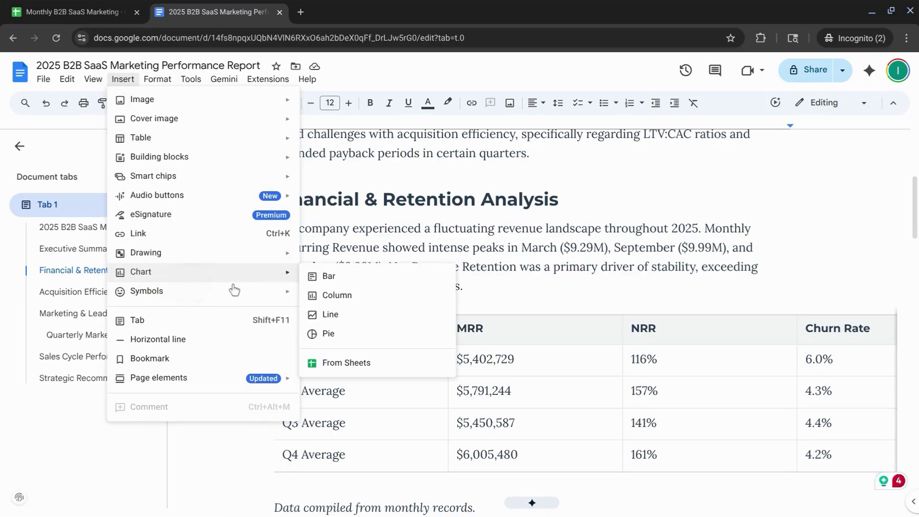
pyautogui.moveTo(283, 274)
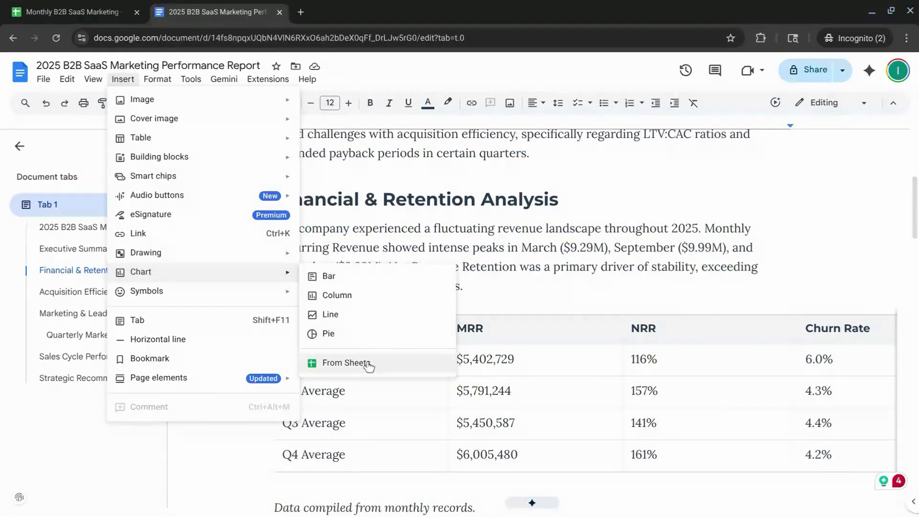
pyautogui.click(345, 361)
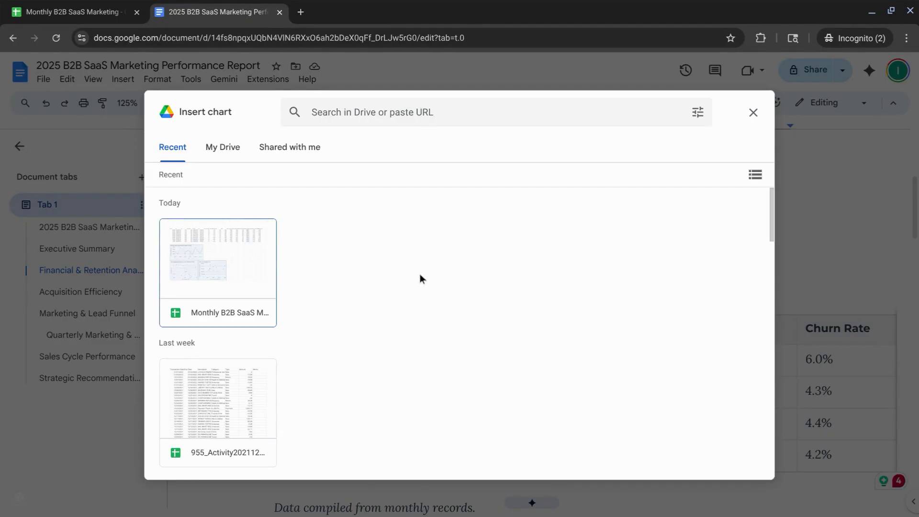
pyautogui.doubleClick(226, 252)
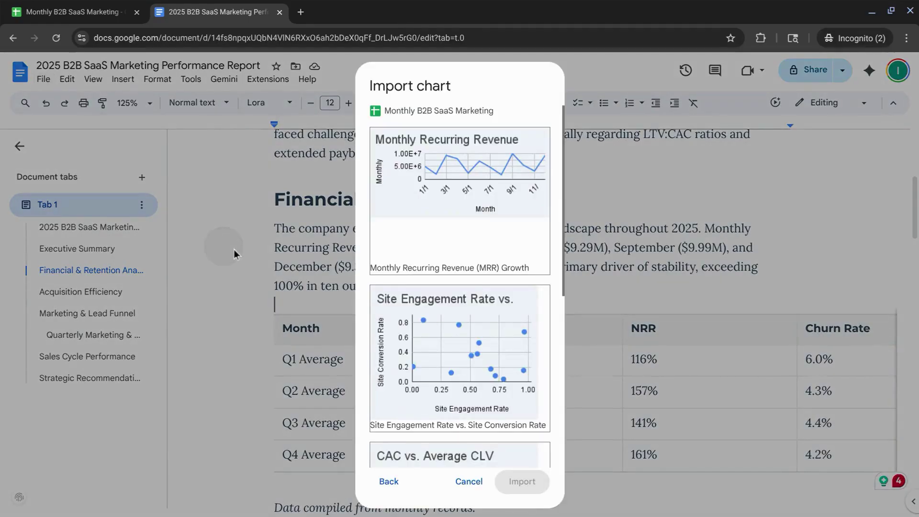
pyautogui.scroll(-6, 407, 250)
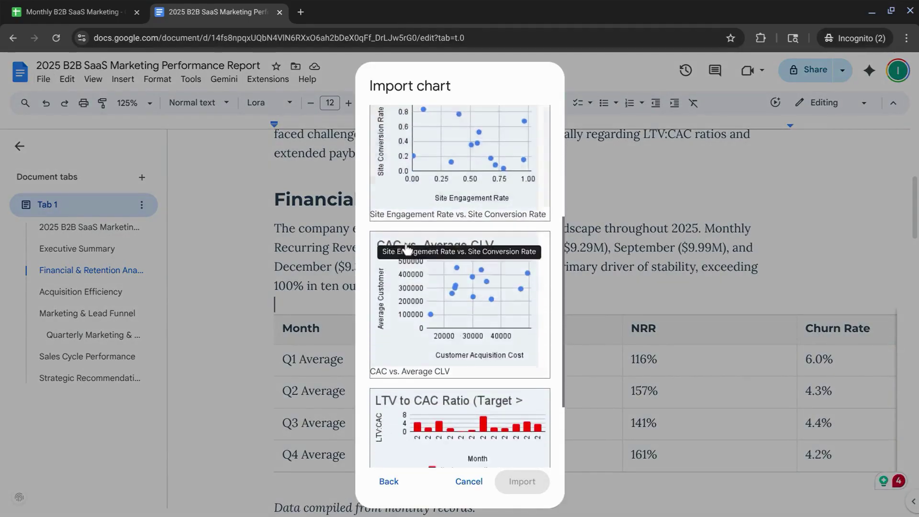
pyautogui.scroll(6, 407, 250)
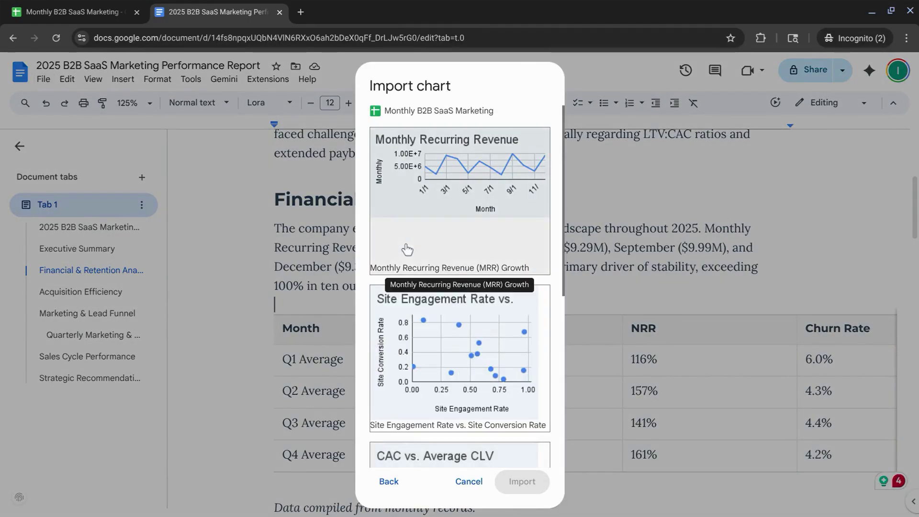
pyautogui.click(448, 203)
pyautogui.click(518, 482)
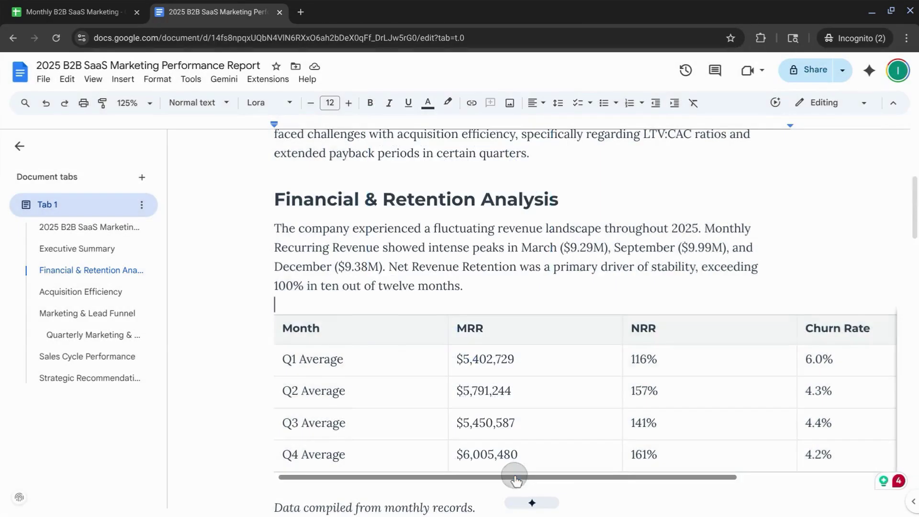
# - Select the inserted MRR Growth chart, view its linked-chart options and collapse the link label
pyautogui.click(536, 348)
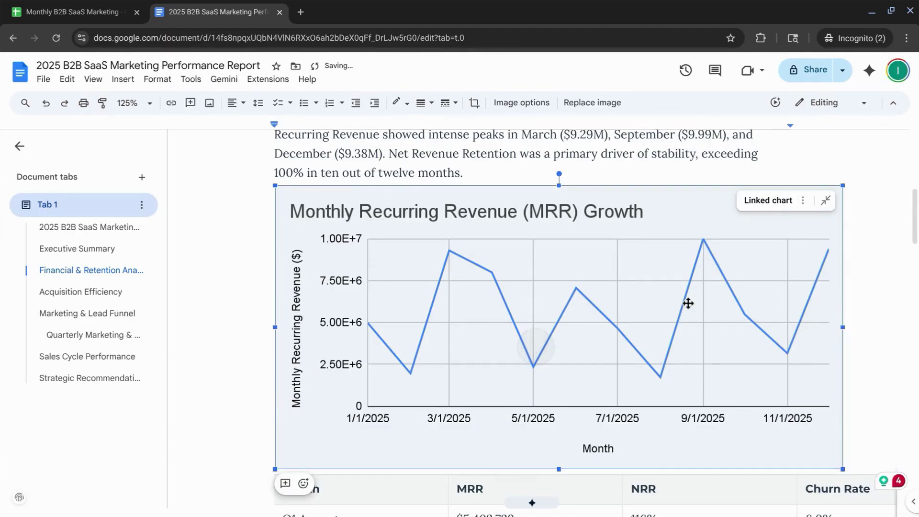
pyautogui.scroll(-2, 687, 302)
pyautogui.scroll(5, 687, 303)
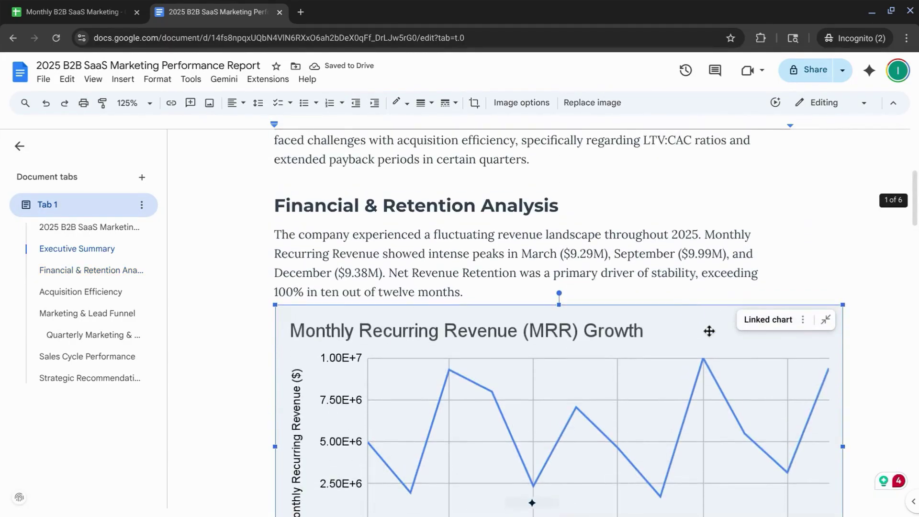
pyautogui.click(803, 321)
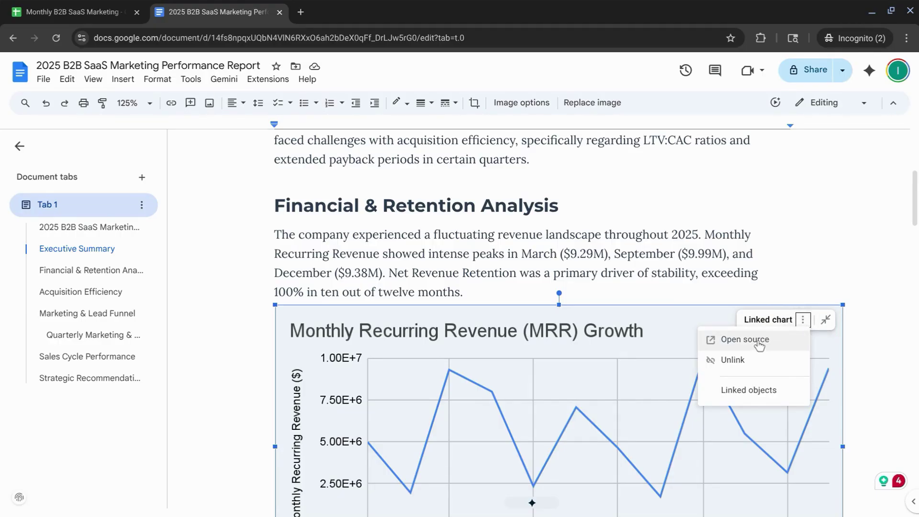
pyautogui.scroll(-3, 771, 213)
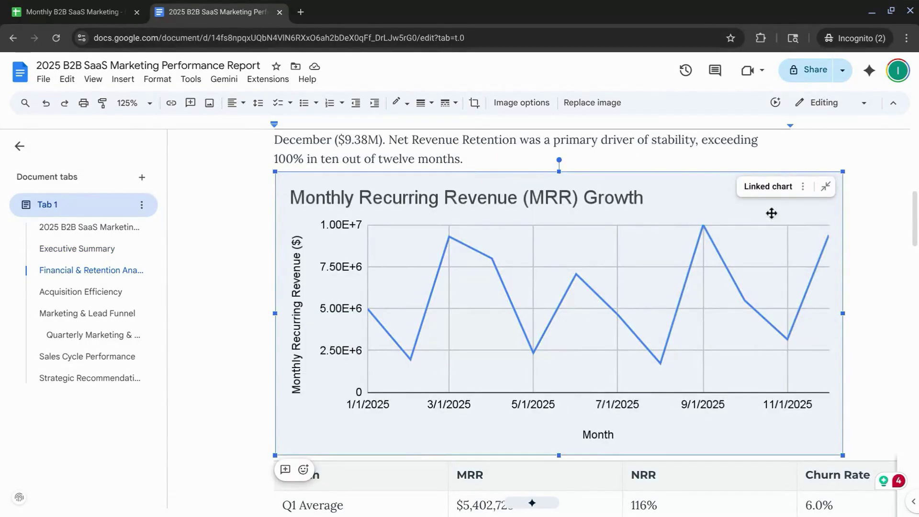
pyautogui.click(826, 187)
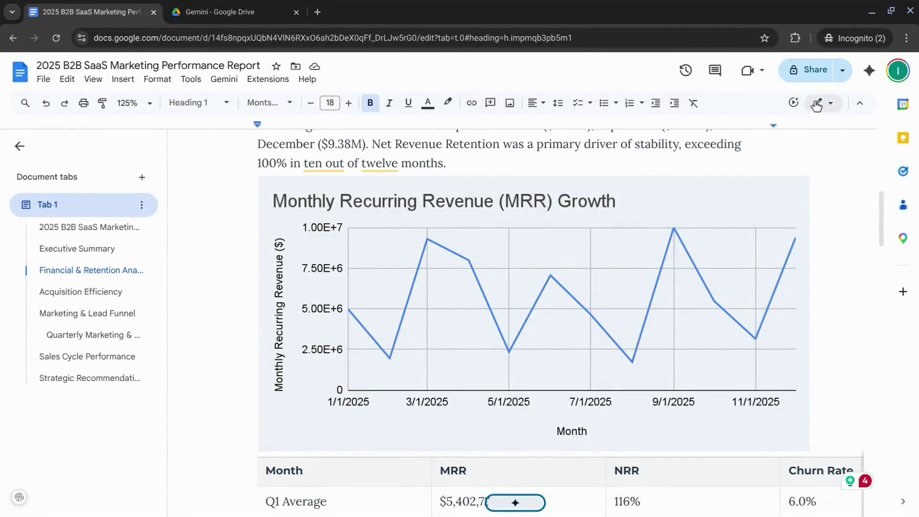
# - Open the Gemini conversation beside the report and review the Dashboard/Report Summary's action items and chat history in Google Drive
pyautogui.click(867, 72)
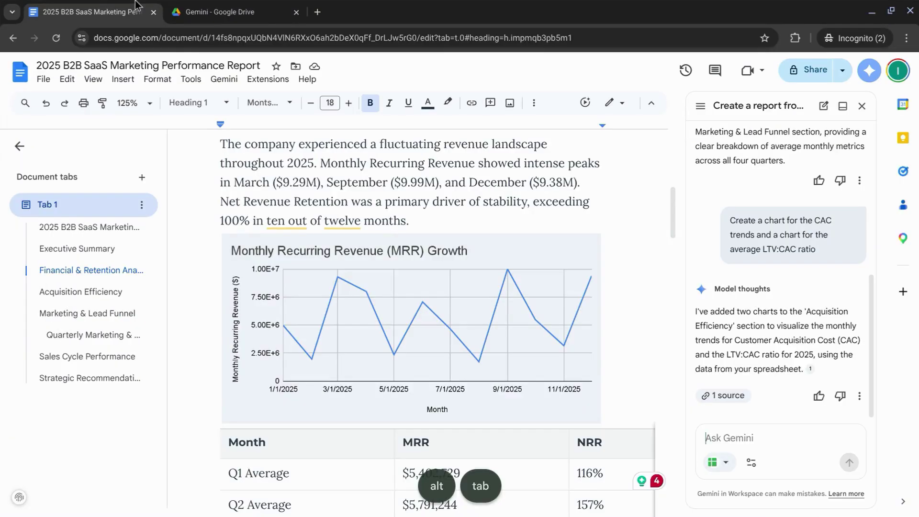
pyautogui.click(293, 15)
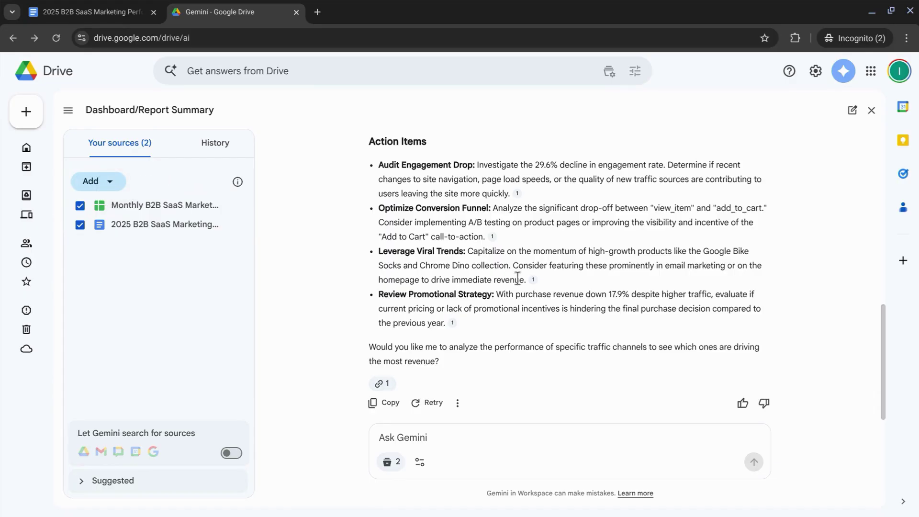
pyautogui.scroll(3, 517, 278)
pyautogui.scroll(-3, 517, 278)
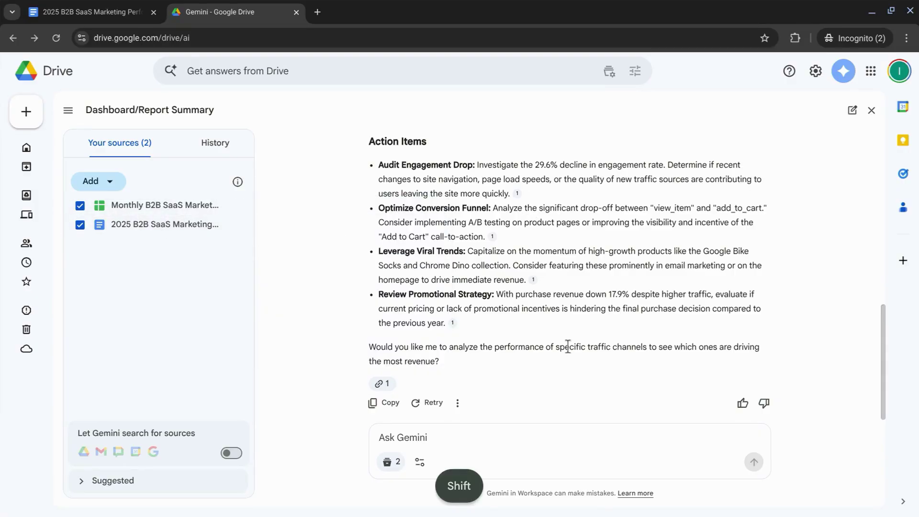
pyautogui.click(200, 146)
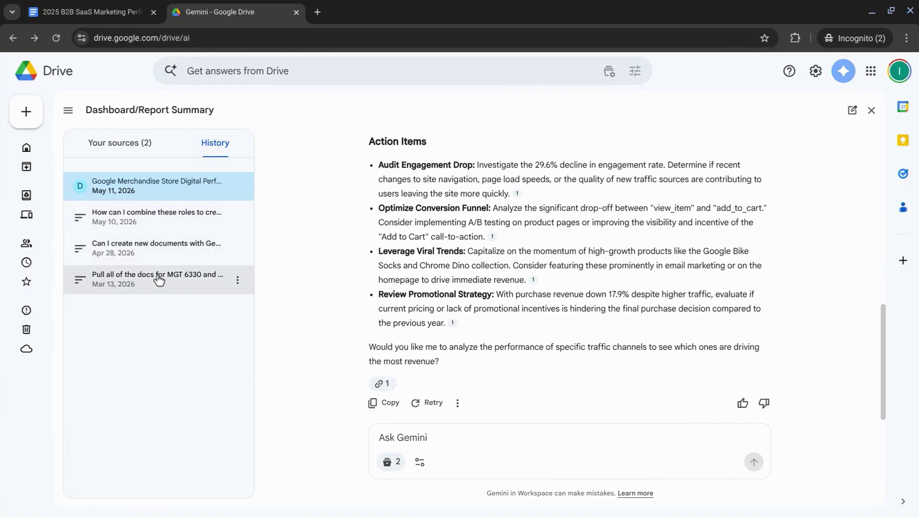
pyautogui.click(123, 219)
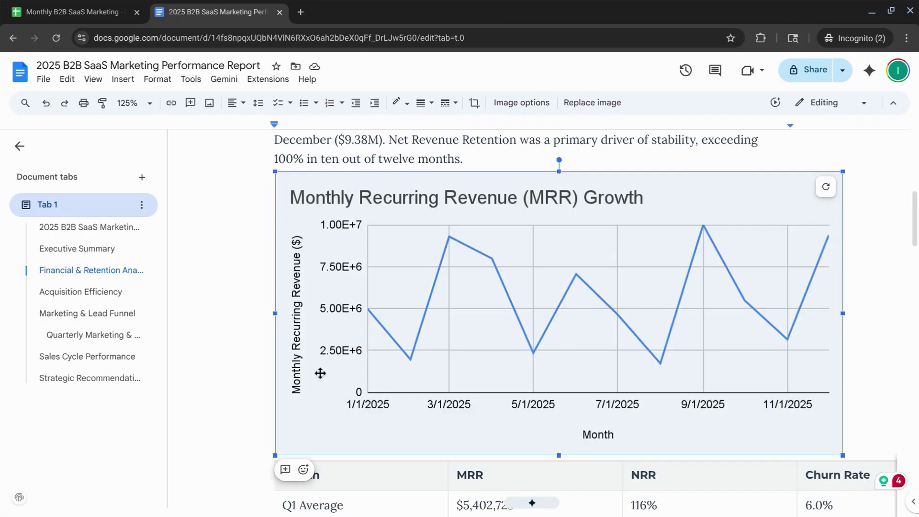
# - Look over the 2025 B2B SaaS Marketing Performance Report down to Marketing & Lead Funnel and return to its title
pyautogui.scroll(-4, 321, 373)
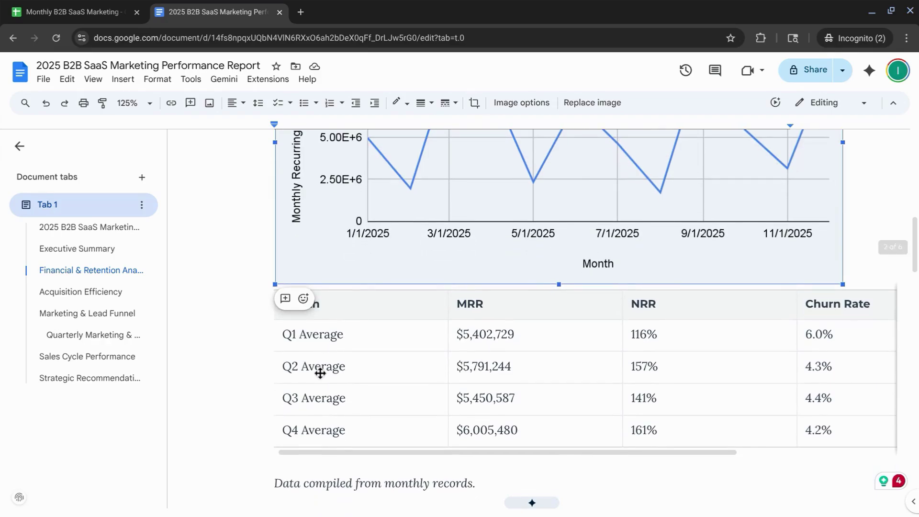
pyautogui.scroll(-10, 320, 374)
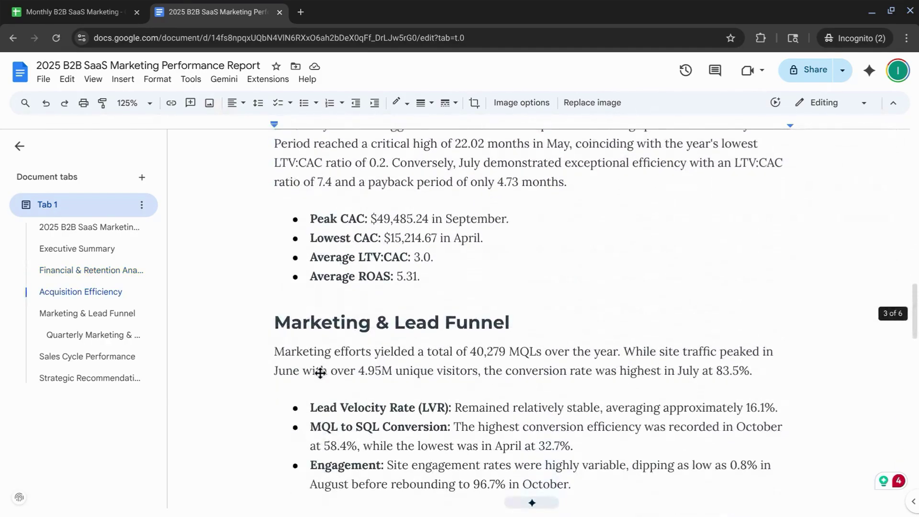
pyautogui.scroll(18, 321, 373)
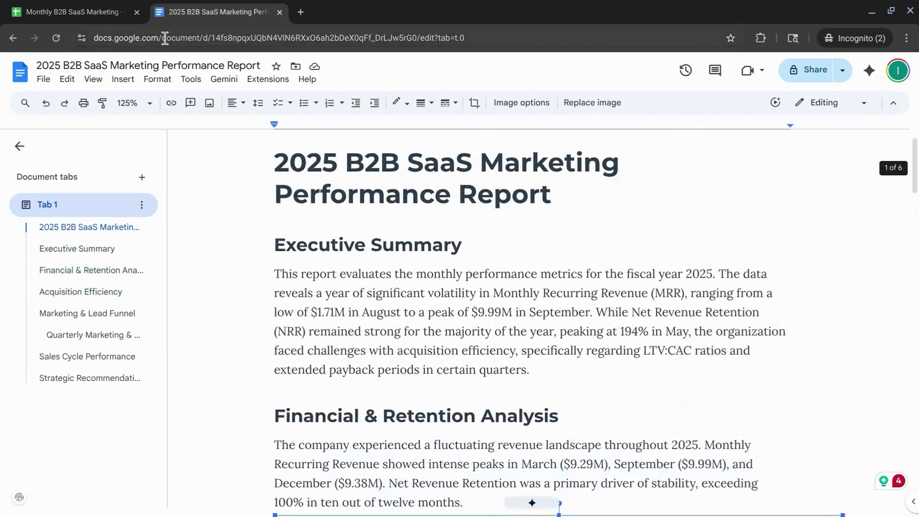
# - Switch to the Monthly B2B SaaS Marketing spreadsheet and look over its monthly data, charts and Key Insights text
pyautogui.click(103, 9)
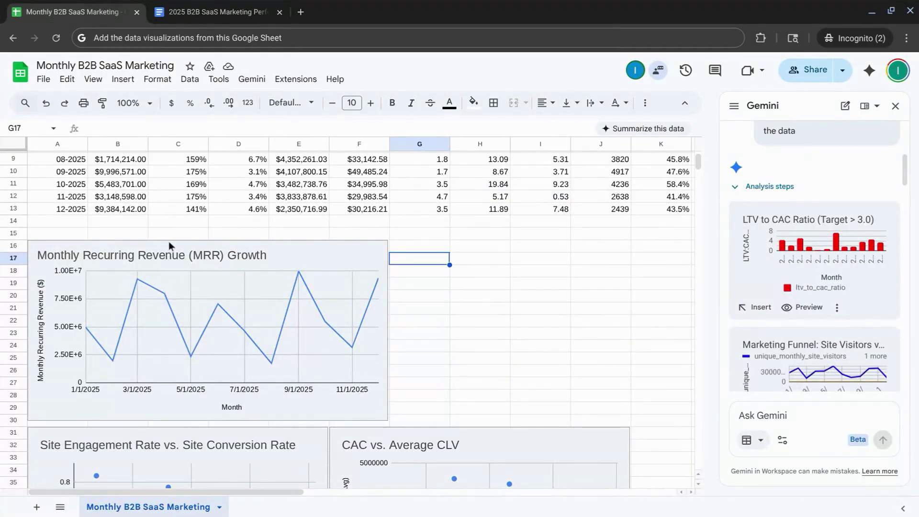
pyautogui.scroll(1, 169, 245)
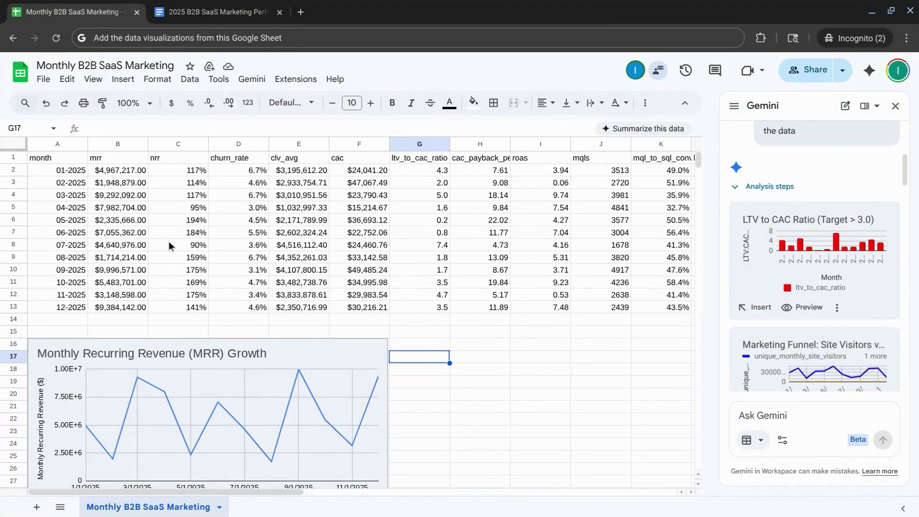
pyautogui.scroll(-6, 168, 244)
pyautogui.scroll(-10, 168, 245)
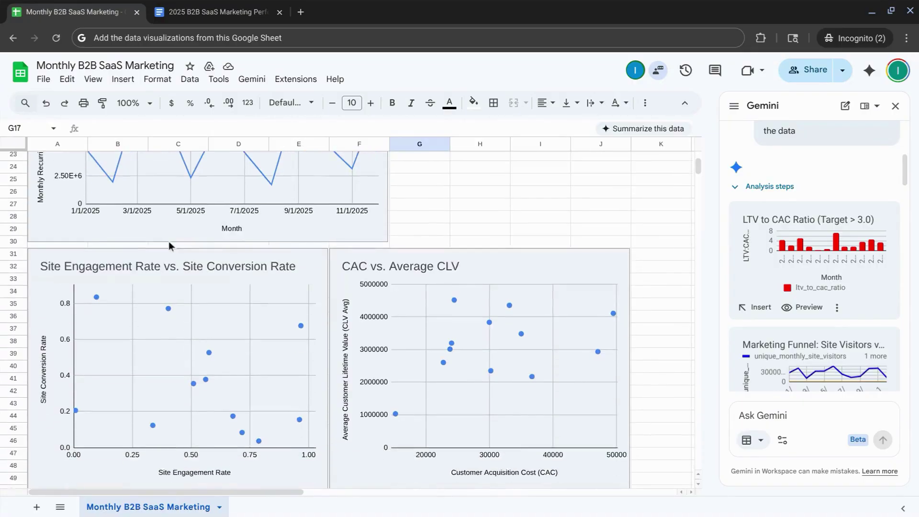
pyautogui.scroll(-7, 169, 243)
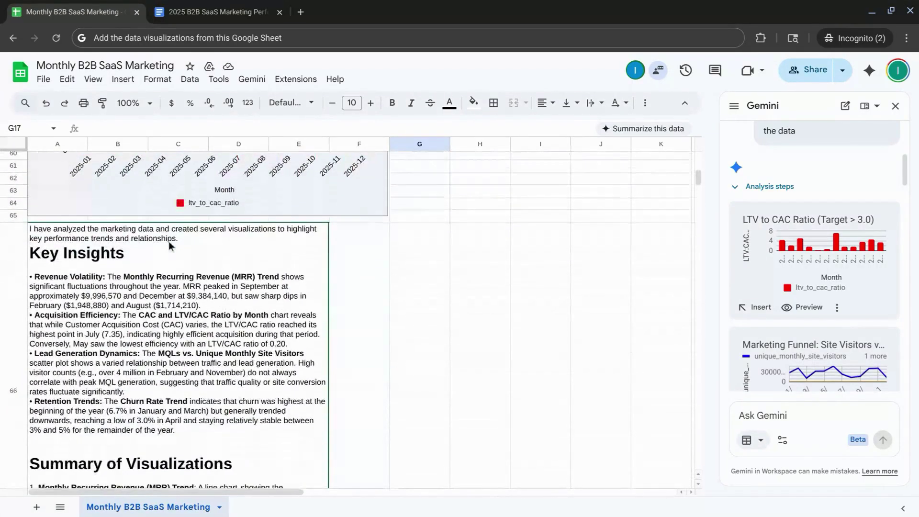